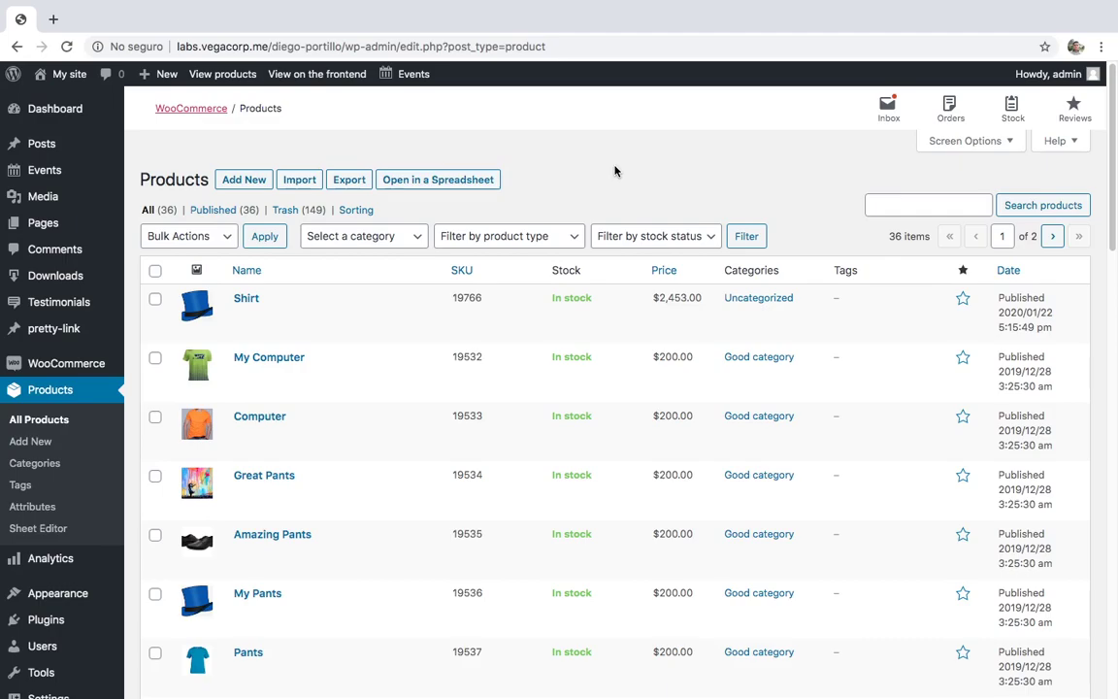
Step: Change the Shirt product's download limit from 85 to 100, update it, and return to All Products
{"action": "mouse_move", "coordinate": [310, 308]}
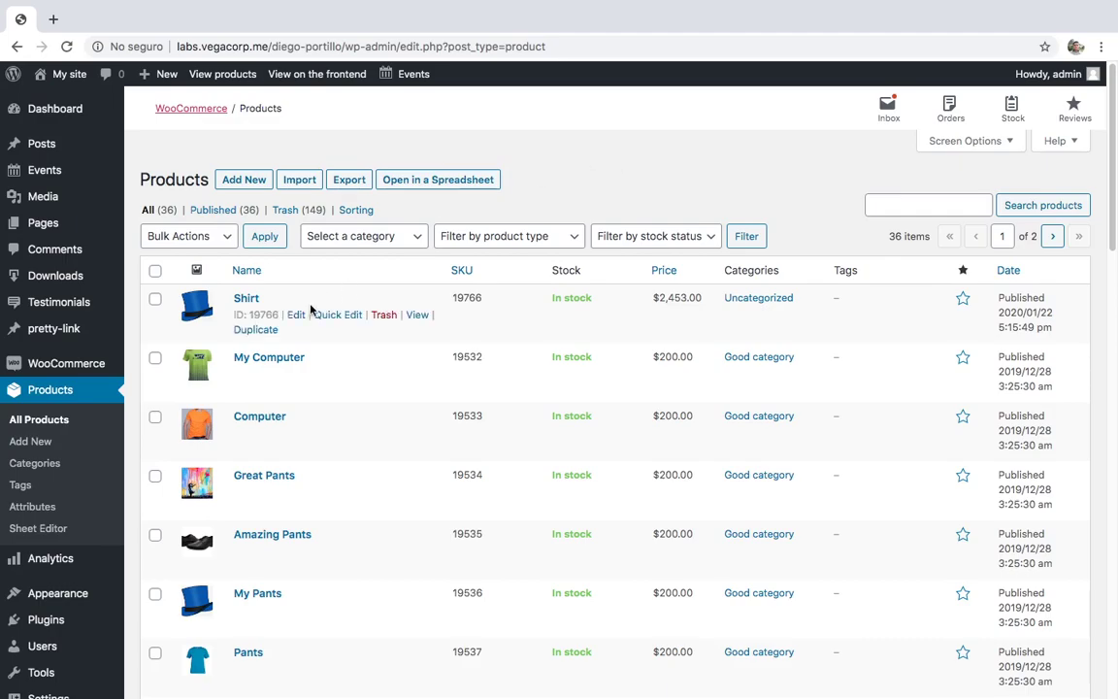
{"action": "left_click", "coordinate": [247, 299]}
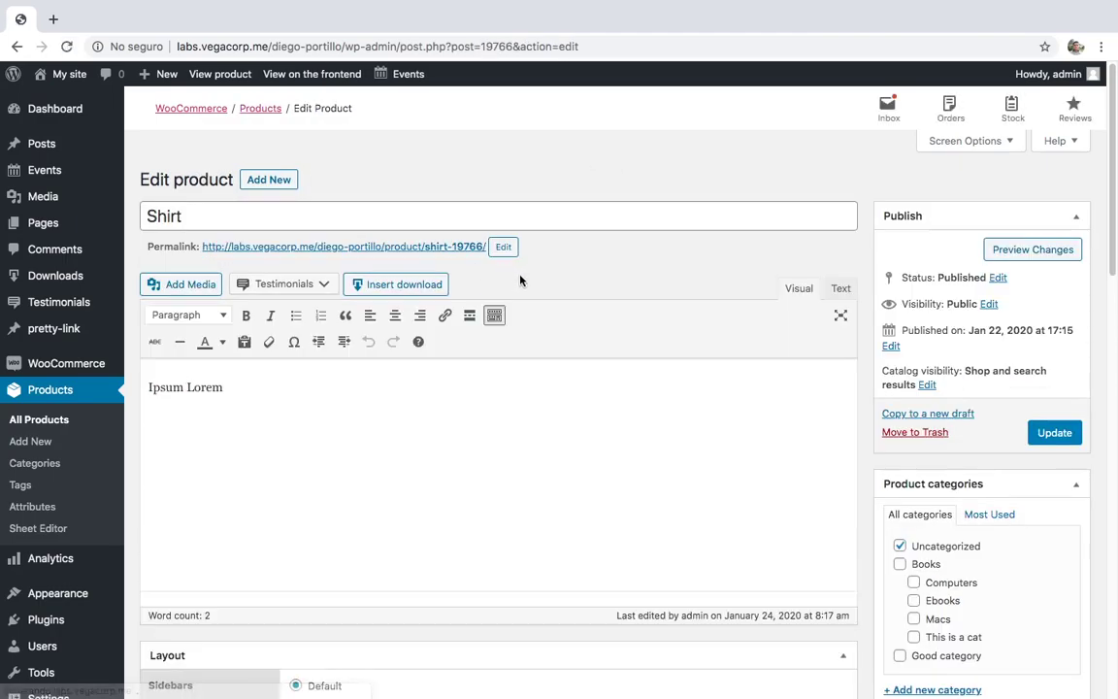
{"action": "scroll", "coordinate": [521, 280], "scroll_direction": "down", "scroll_amount": 6}
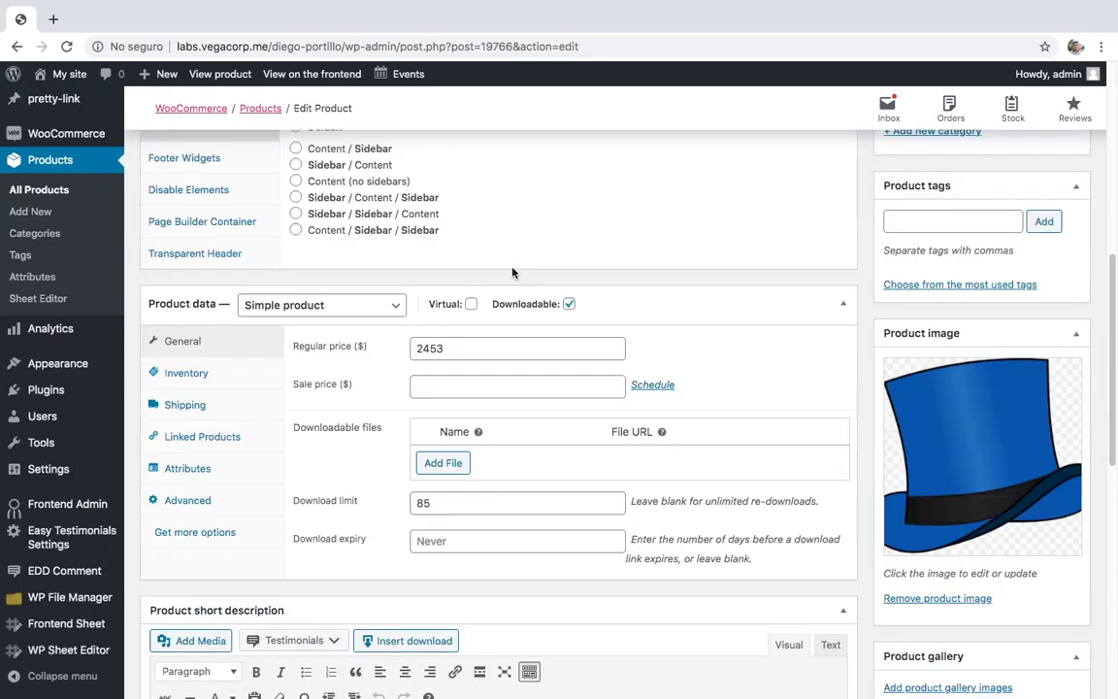
{"action": "left_click", "coordinate": [456, 503]}
{"action": "left_click_drag", "start_coordinate": [456, 503], "coordinate": [417, 503]}
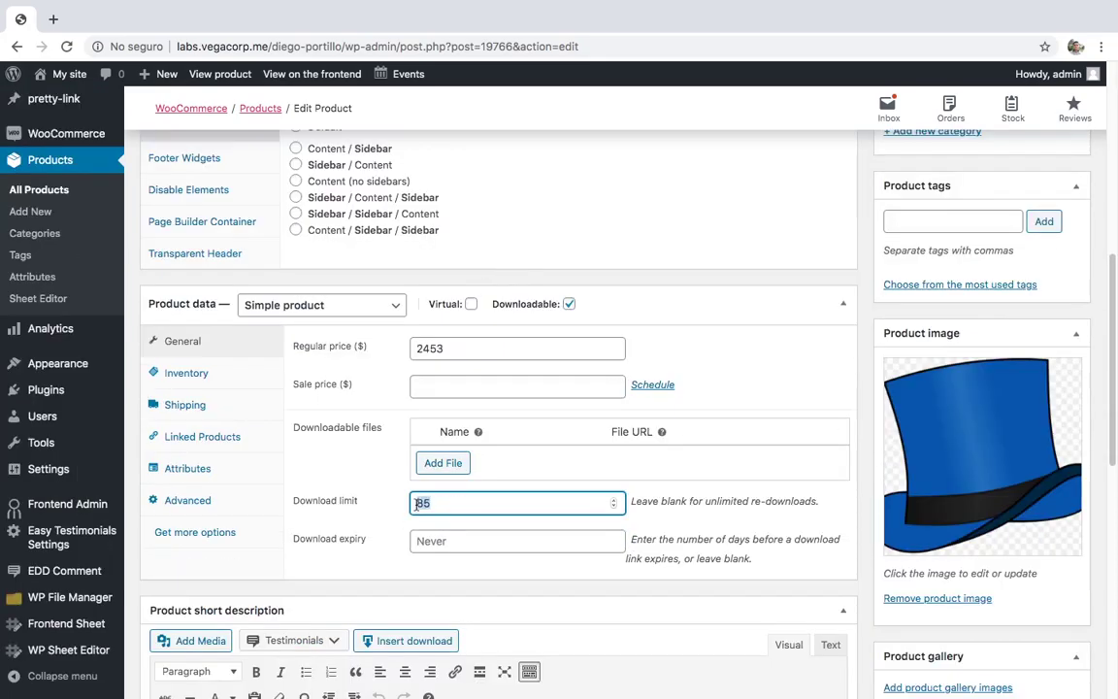
{"action": "type", "text": "100"}
{"action": "scroll", "coordinate": [702, 398], "scroll_direction": "up", "scroll_amount": 6}
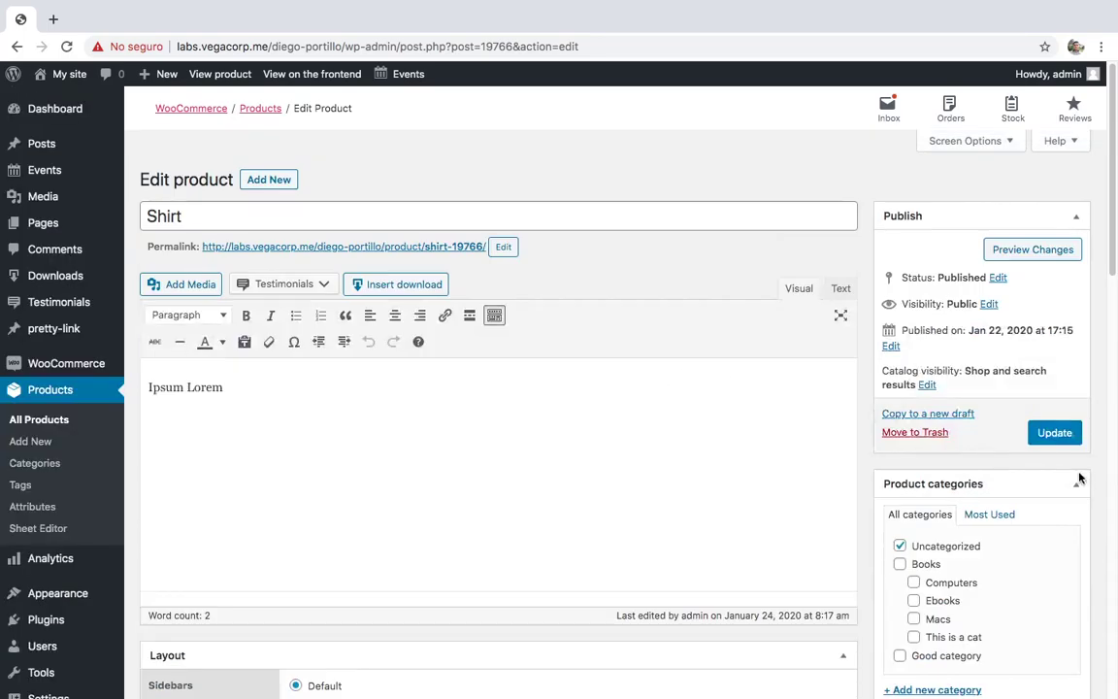
{"action": "left_click", "coordinate": [1061, 435]}
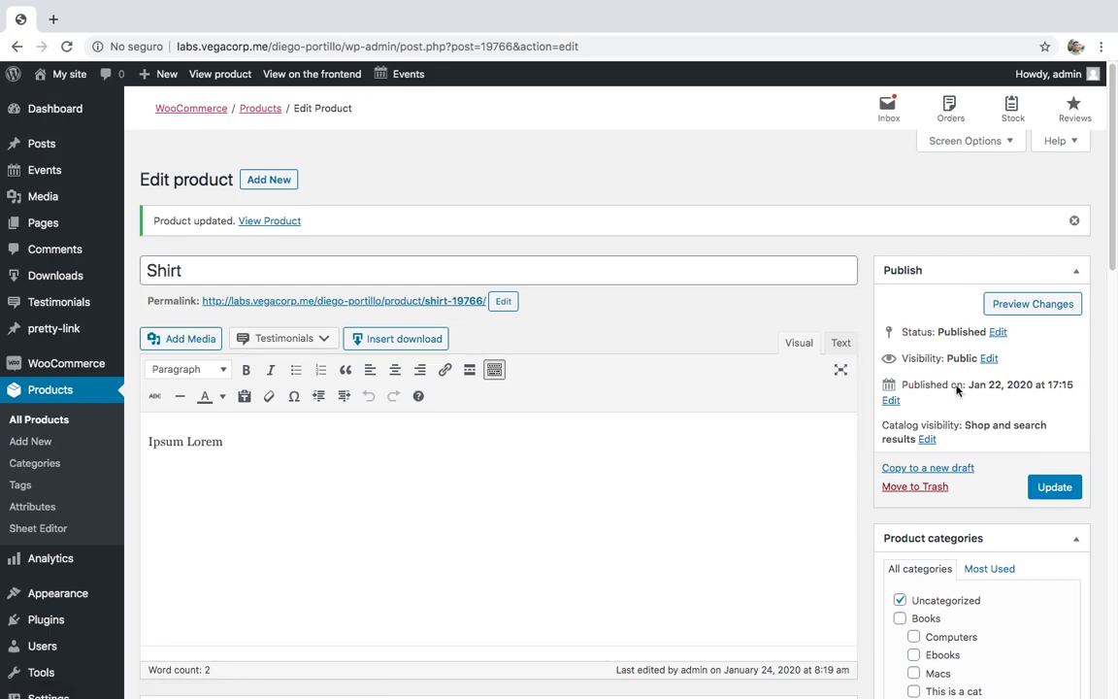
{"action": "left_click", "coordinate": [64, 418]}
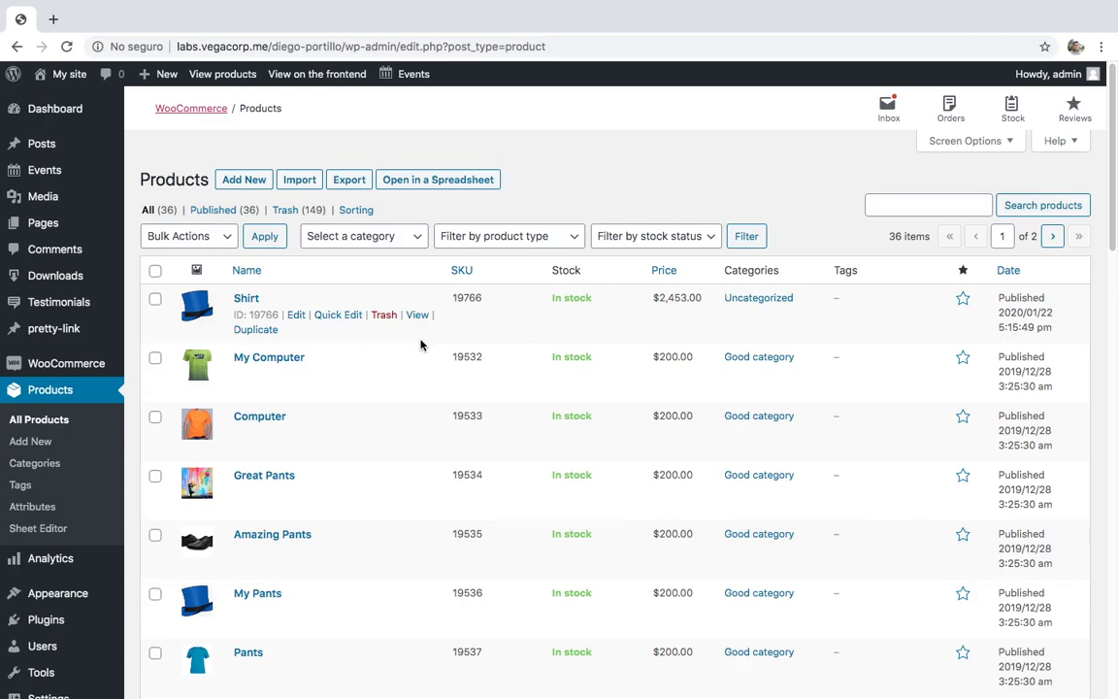
Step: Open the products in WP Sheet Editor and start a bulk edit of rows matching keyword 'product'
{"action": "left_click", "coordinate": [460, 181]}
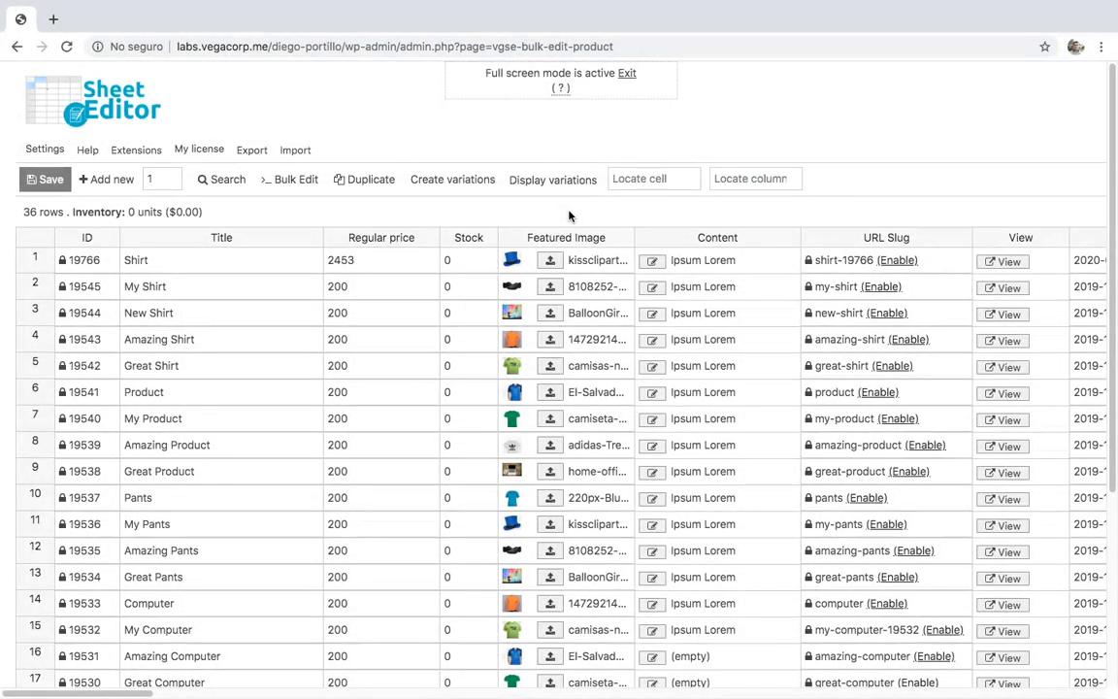
{"action": "left_click", "coordinate": [302, 181]}
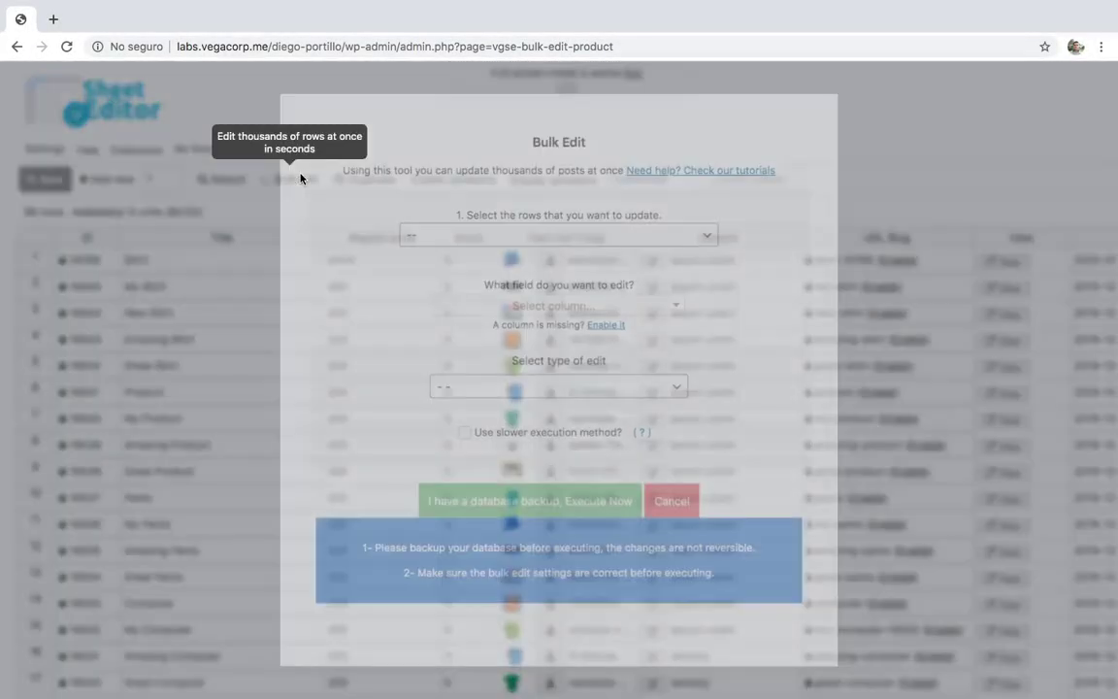
{"action": "left_click", "coordinate": [474, 236]}
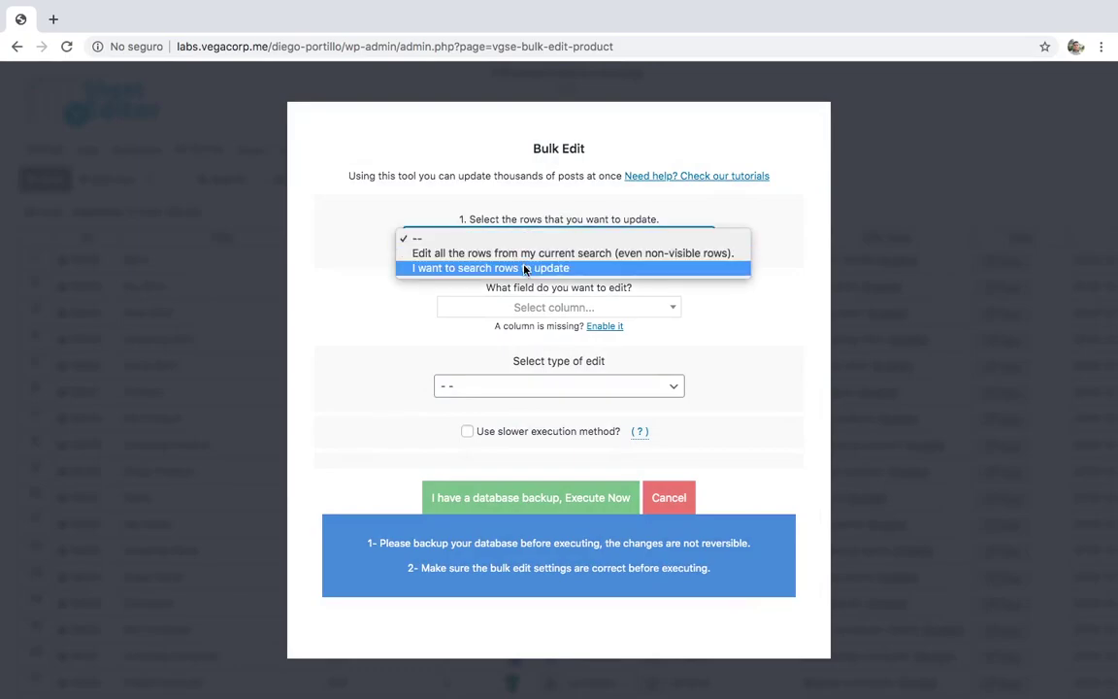
{"action": "left_click", "coordinate": [524, 268]}
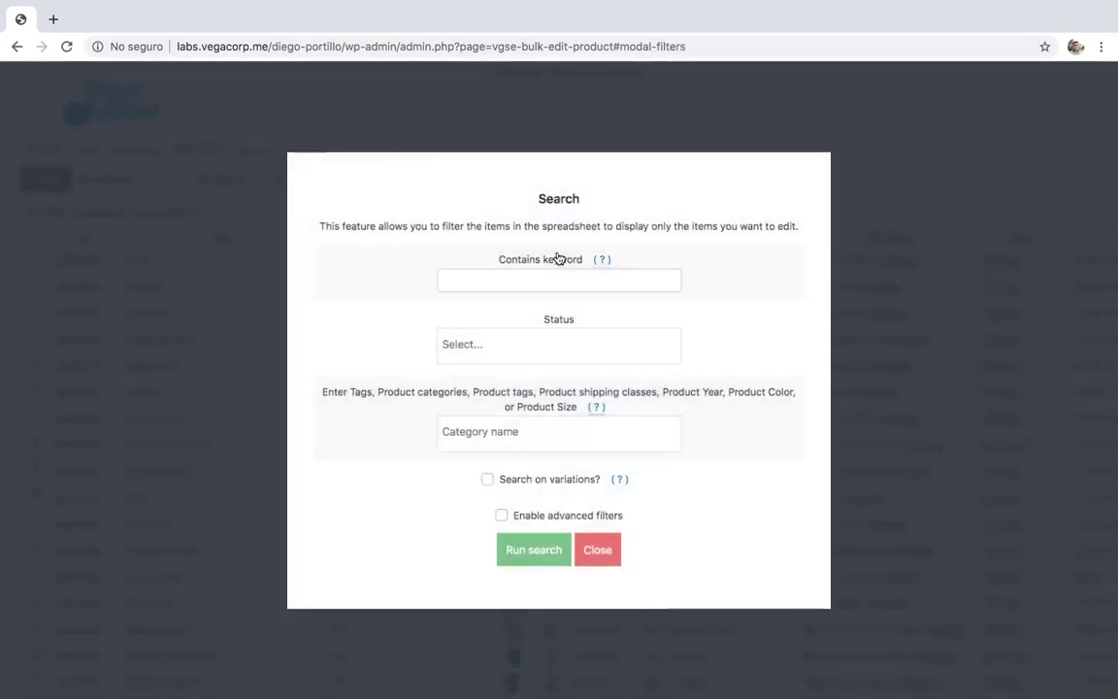
{"action": "left_click", "coordinate": [551, 280]}
{"action": "type", "text": "product"}
{"action": "left_click", "coordinate": [474, 324]}
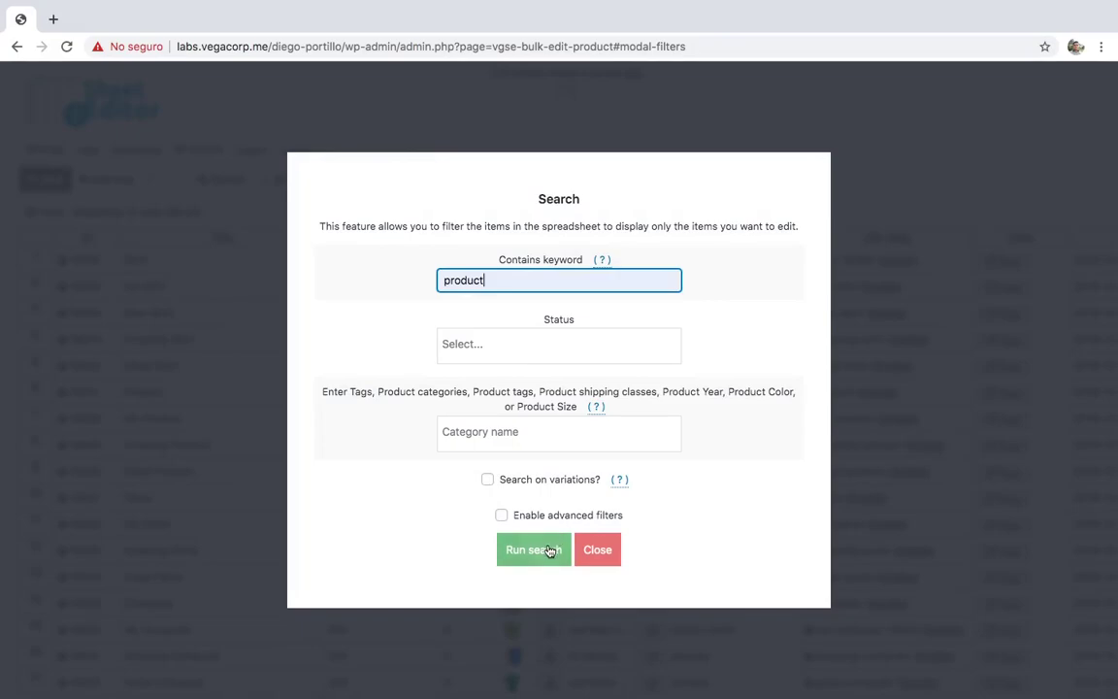
{"action": "left_click", "coordinate": [549, 545]}
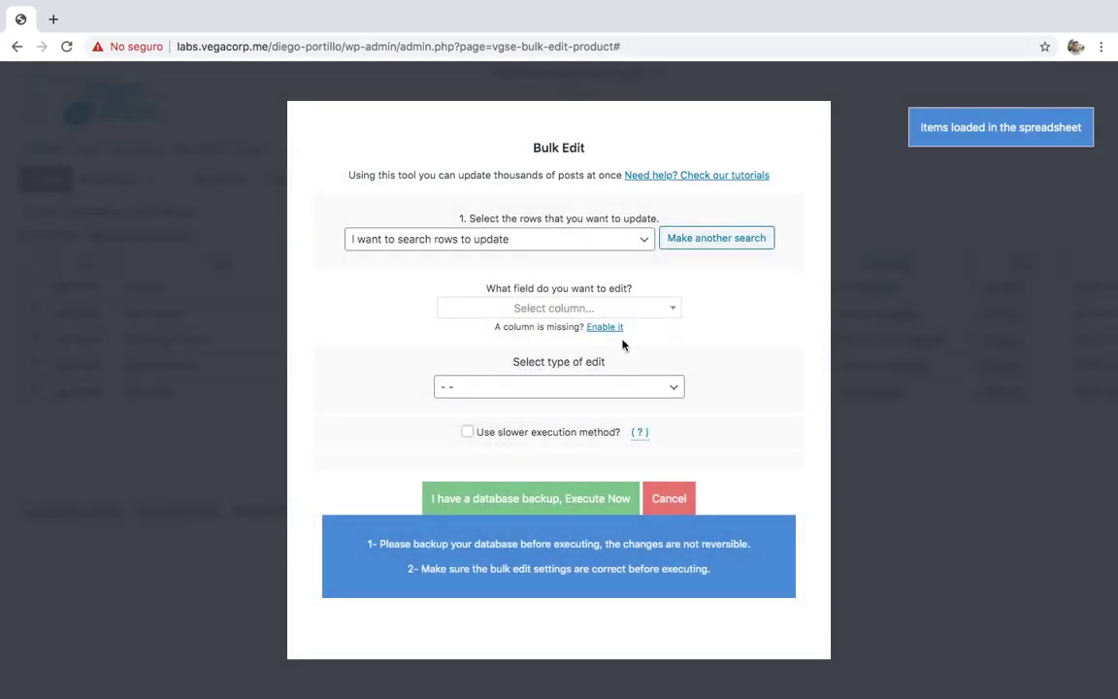
Step: Increase the Download limit by 50 on the five matching products and close the report
{"action": "left_click", "coordinate": [631, 309]}
{"action": "type", "text": "down"}
{"action": "left_click", "coordinate": [613, 387]}
{"action": "left_click", "coordinate": [613, 388]}
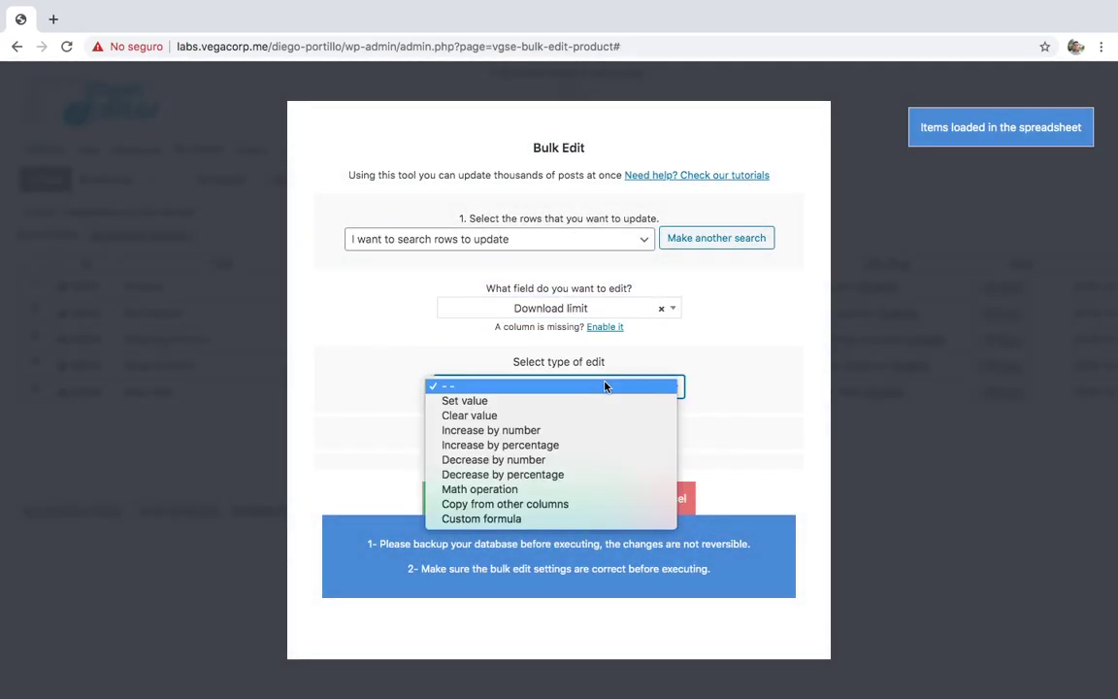
{"action": "left_click", "coordinate": [548, 430]}
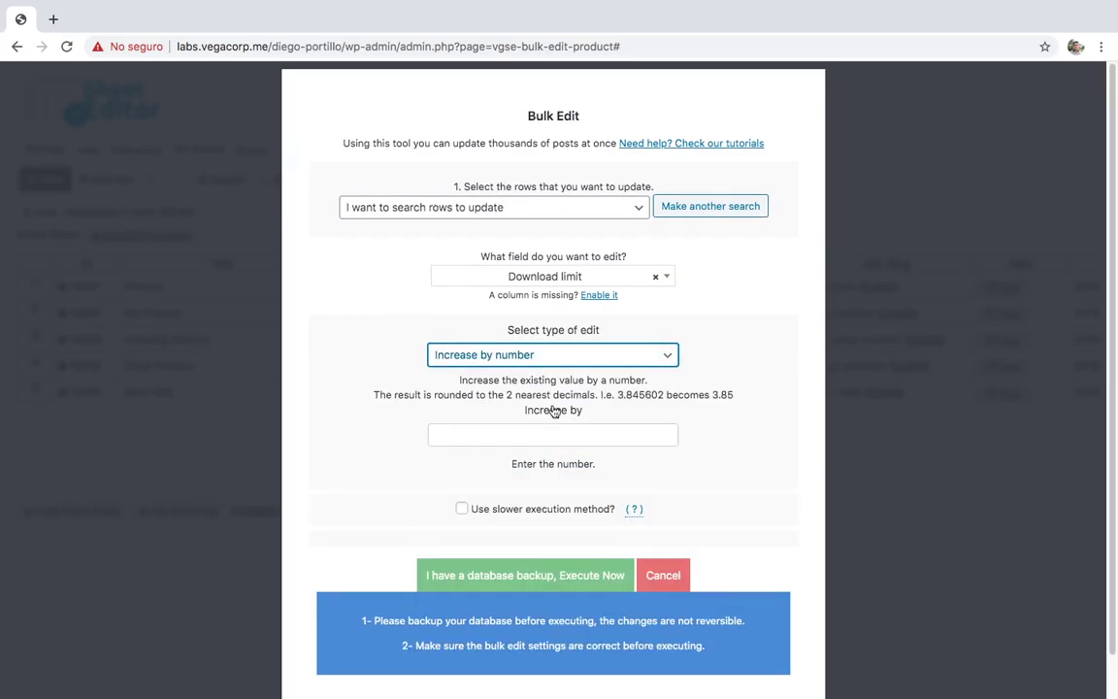
{"action": "left_click", "coordinate": [541, 435]}
{"action": "type", "text": "50"}
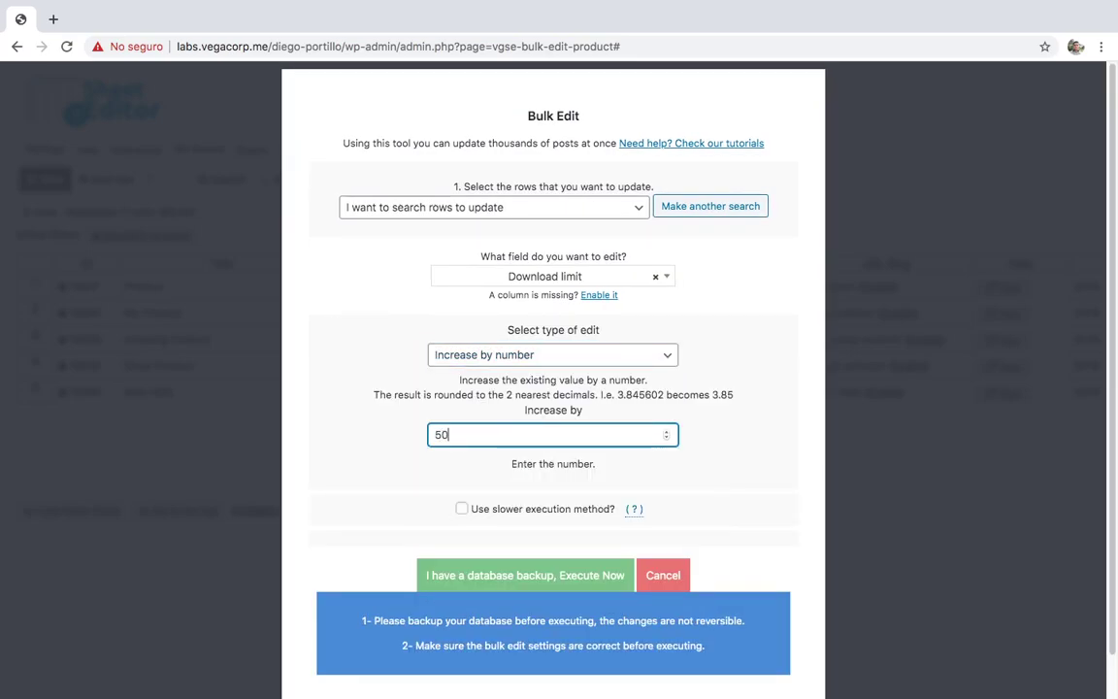
{"action": "left_click", "coordinate": [549, 574]}
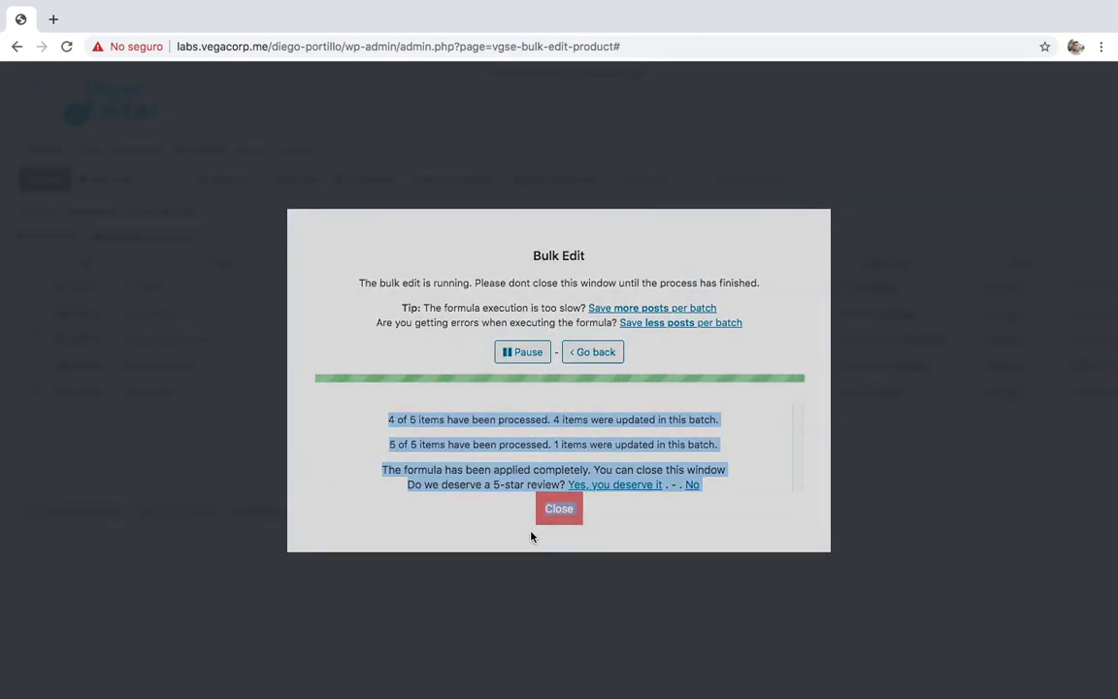
{"action": "left_click", "coordinate": [557, 510]}
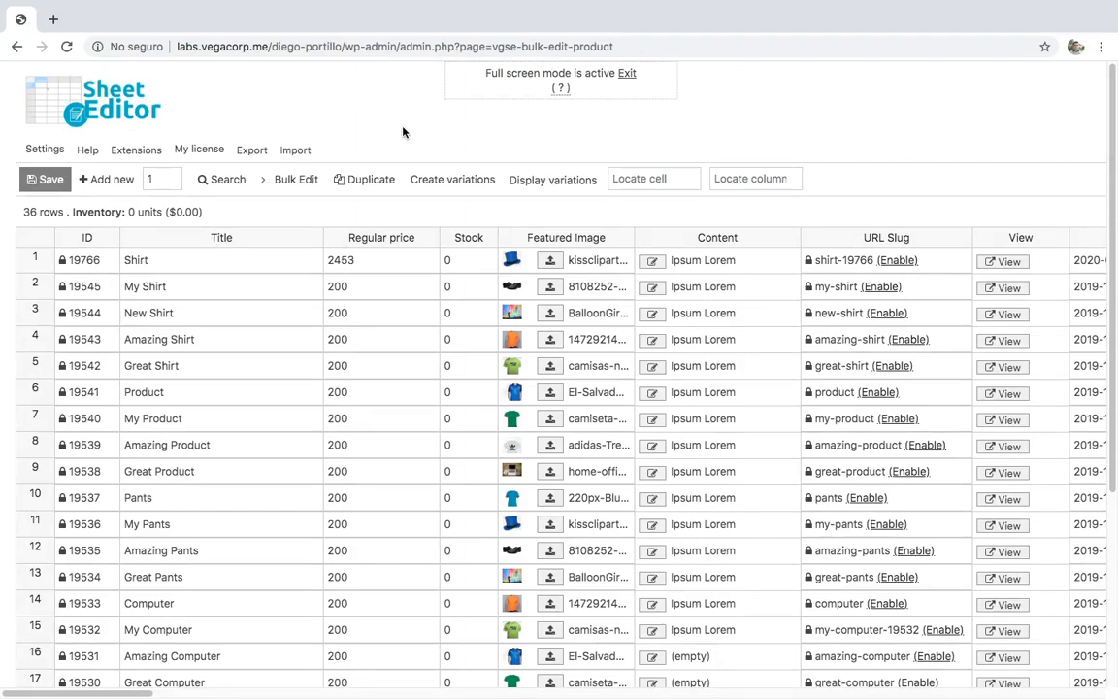
Step: Start a new bulk edit targeting products in the Books category
{"action": "left_click", "coordinate": [291, 180]}
{"action": "left_click", "coordinate": [467, 233]}
{"action": "left_click", "coordinate": [468, 267]}
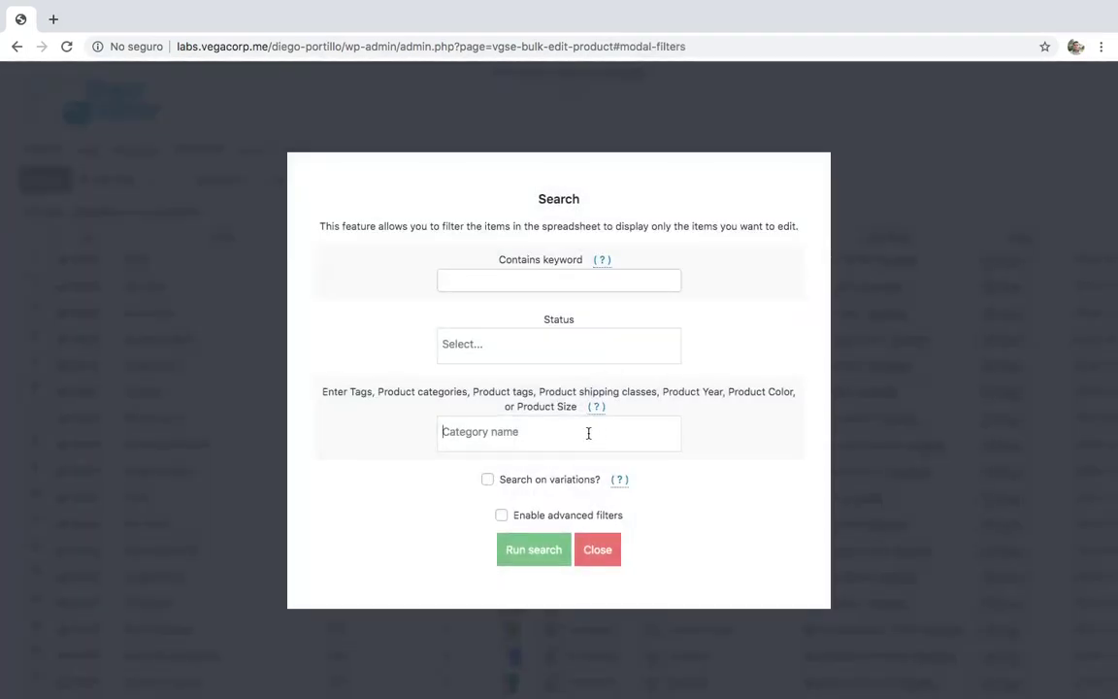
{"action": "left_click", "coordinate": [588, 433]}
{"action": "type", "text": "books"}
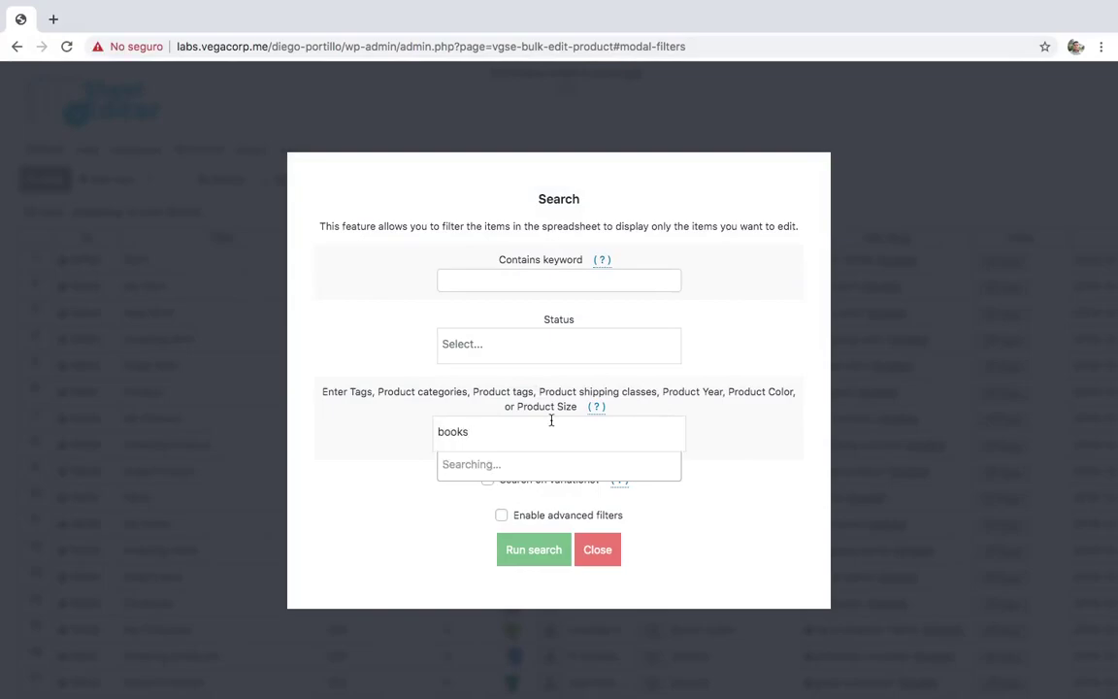
{"action": "left_click", "coordinate": [529, 464]}
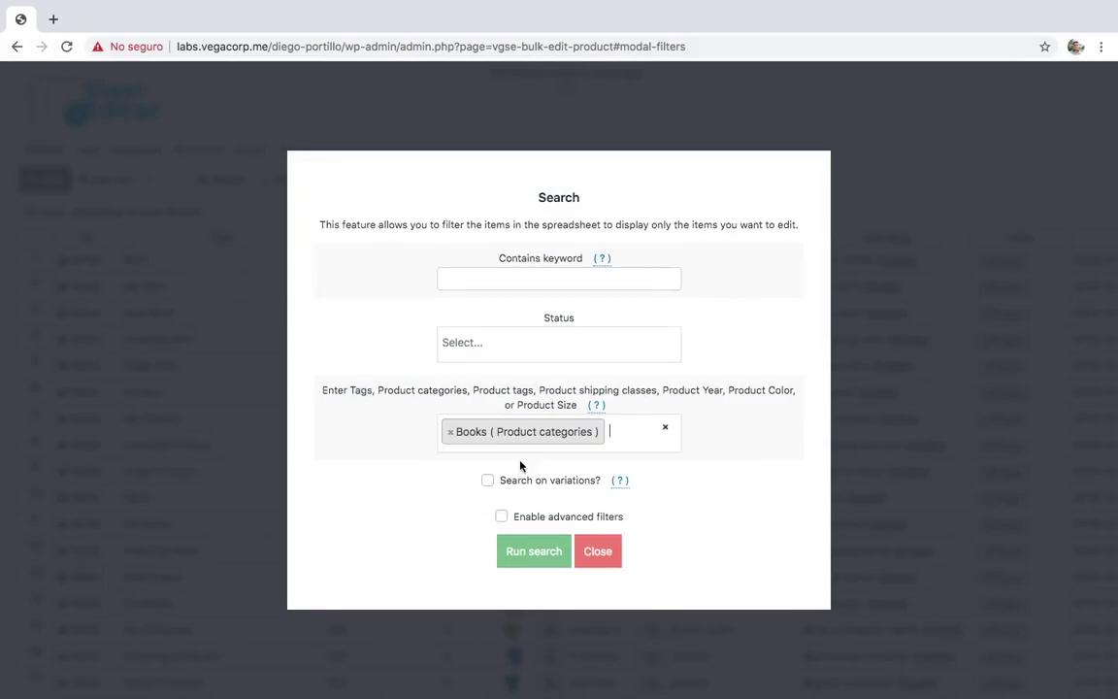
{"action": "left_click", "coordinate": [533, 551]}
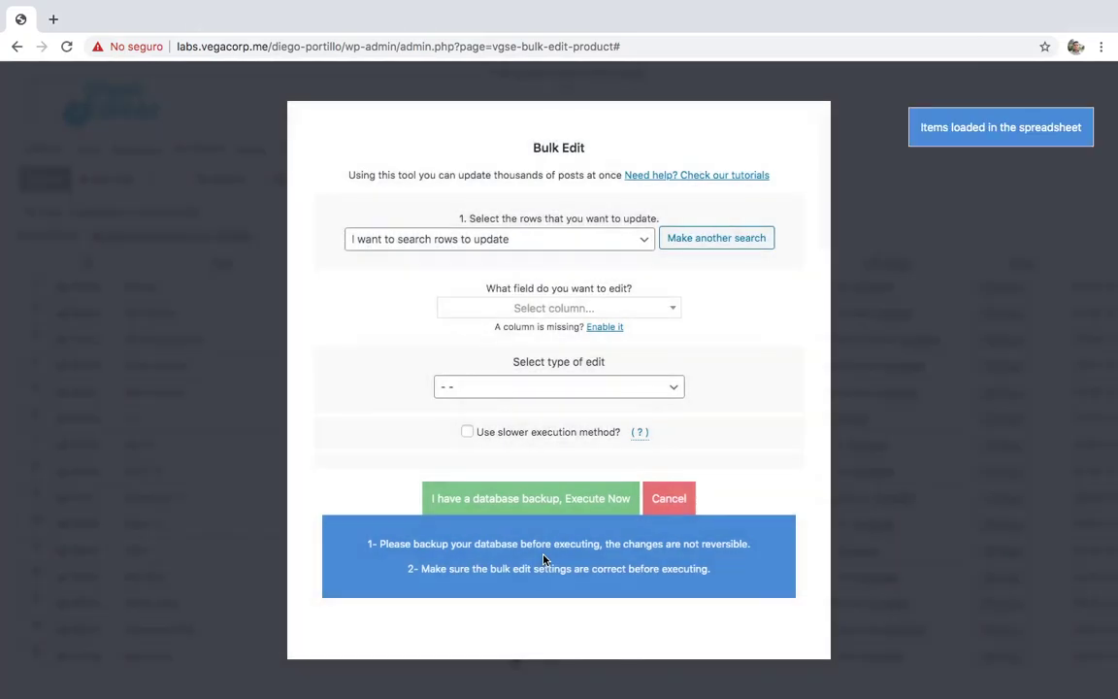
Step: Set the bulk edit to increase Download limit by 50 and execute it
{"action": "left_click", "coordinate": [569, 309]}
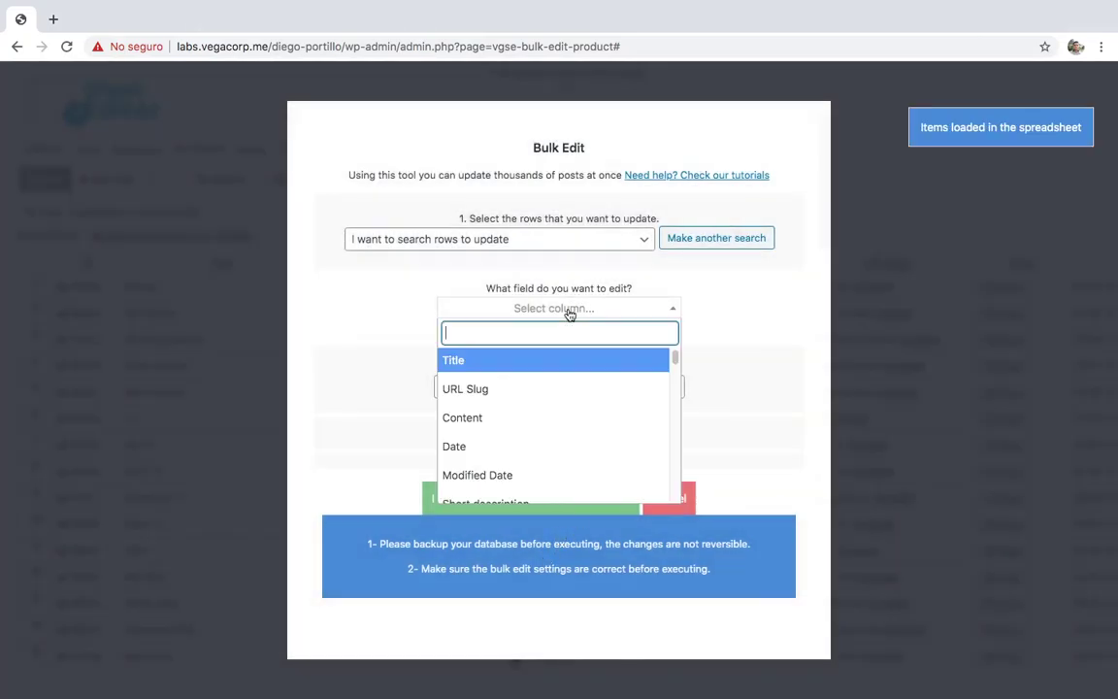
{"action": "type", "text": "down"}
{"action": "key", "text": "Down"}
{"action": "key", "text": "Return"}
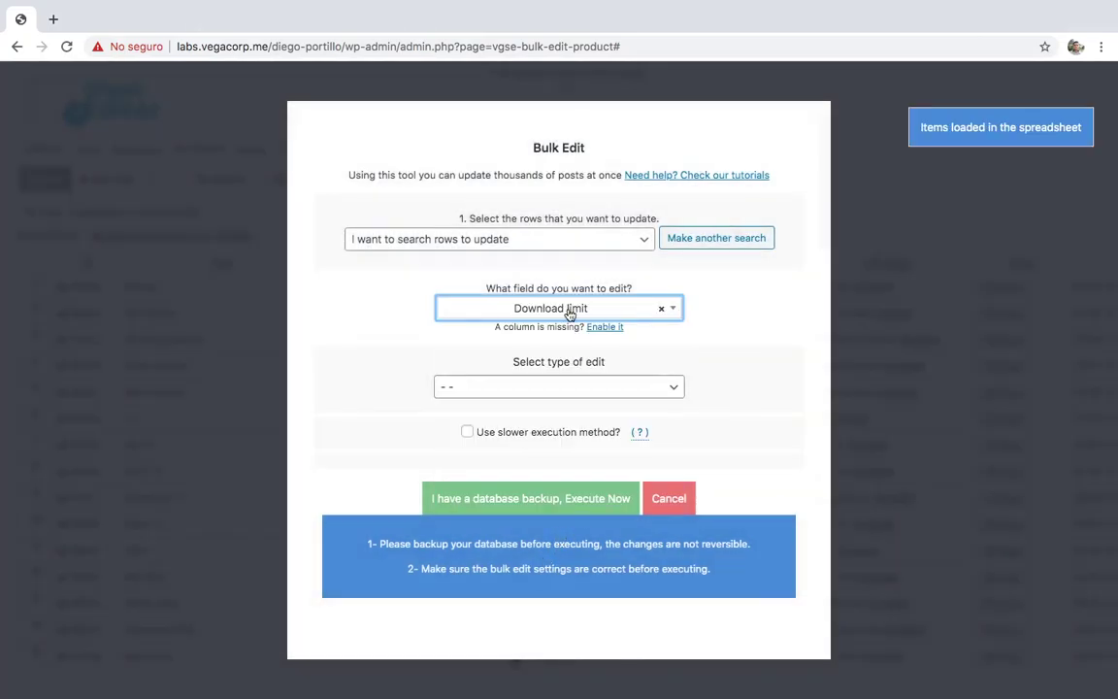
{"action": "left_click", "coordinate": [533, 390]}
{"action": "left_click", "coordinate": [538, 430]}
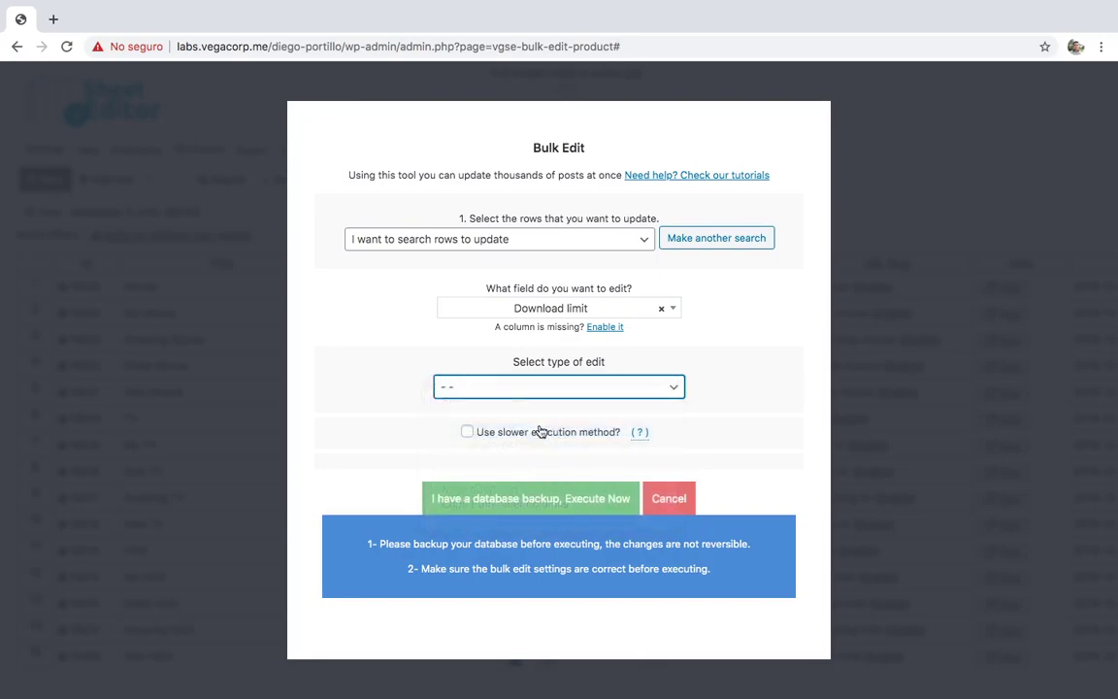
{"action": "left_click", "coordinate": [567, 436]}
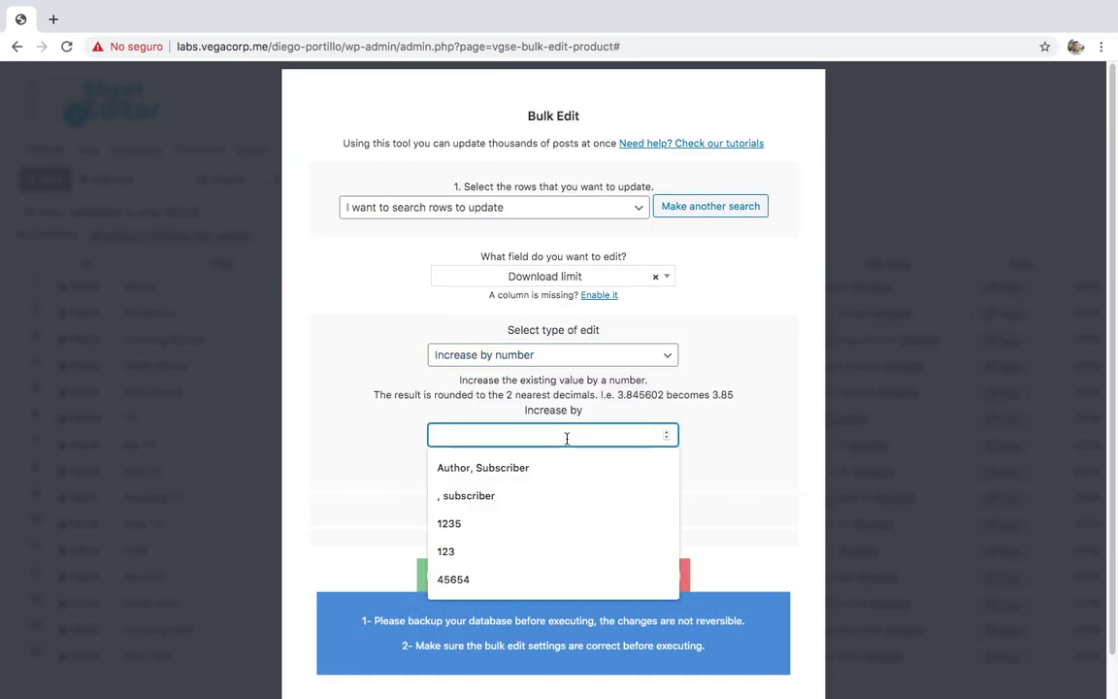
{"action": "type", "text": "50"}
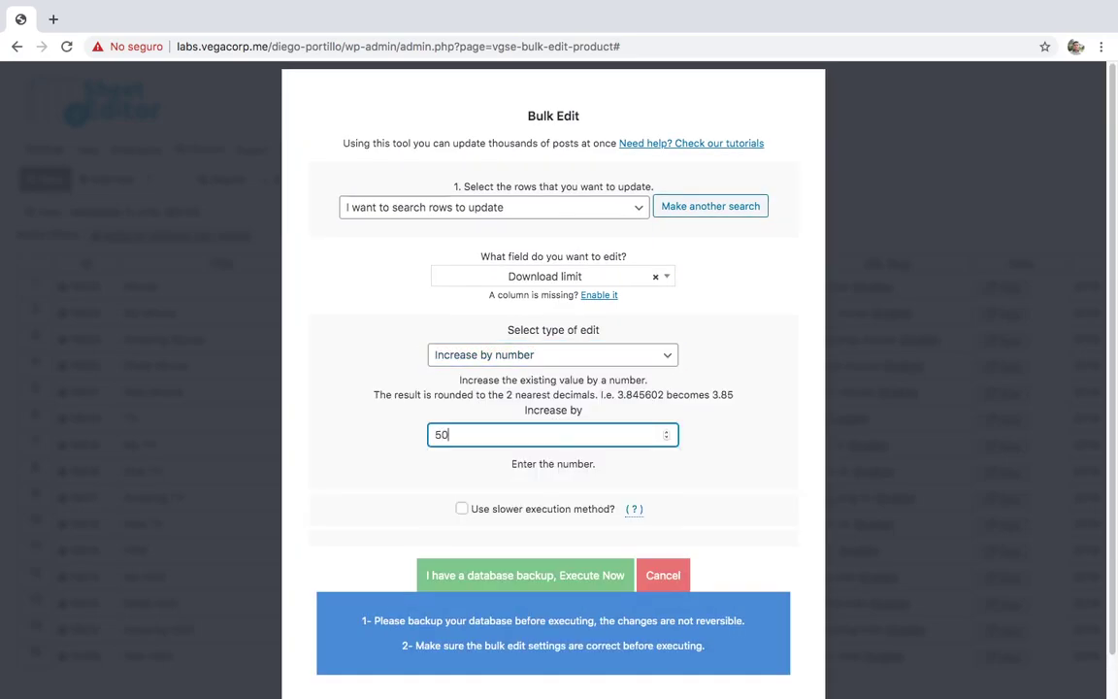
{"action": "left_click", "coordinate": [573, 578]}
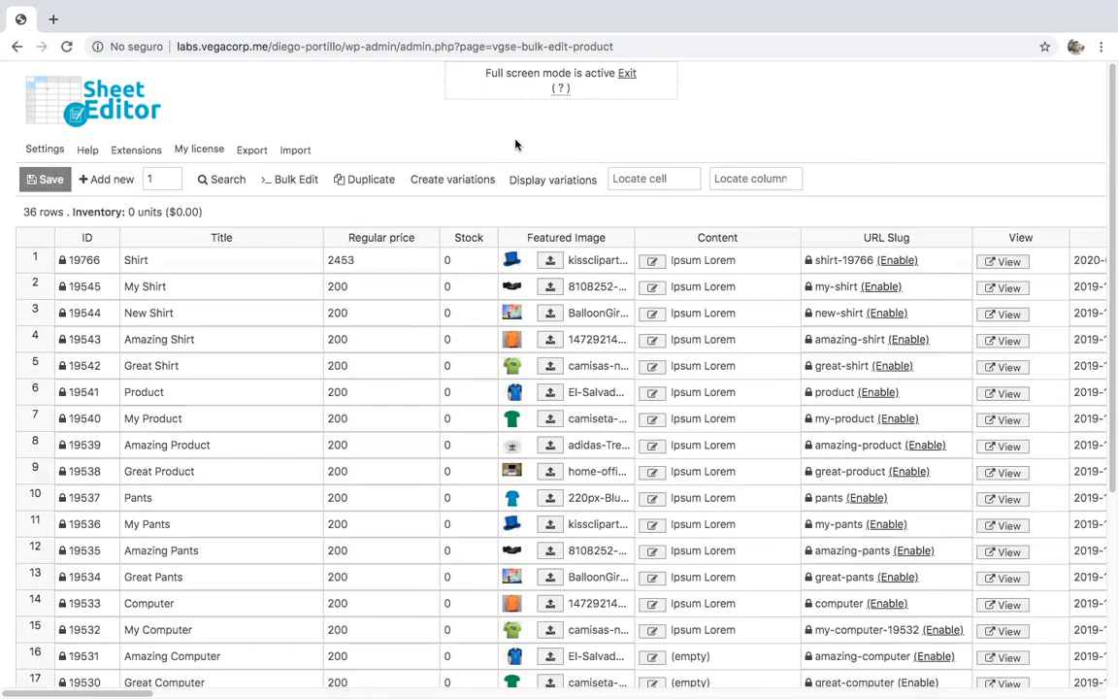
Step: Start a bulk edit targeting rows found with the keyword 'product'
{"action": "left_click", "coordinate": [296, 182]}
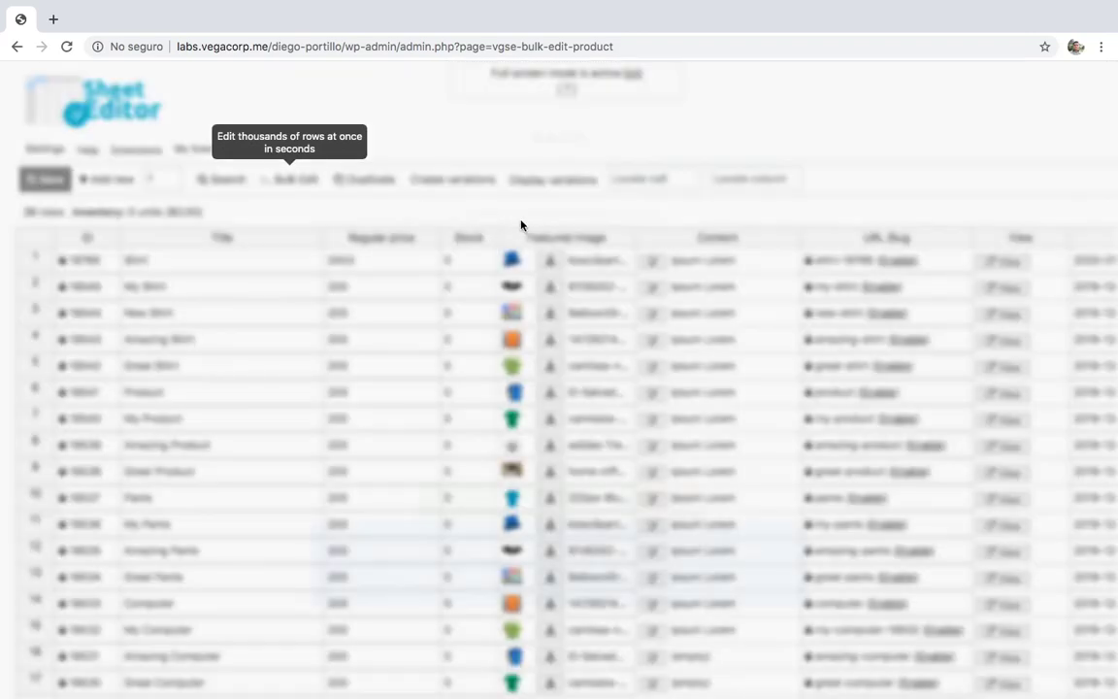
{"action": "left_click", "coordinate": [541, 238]}
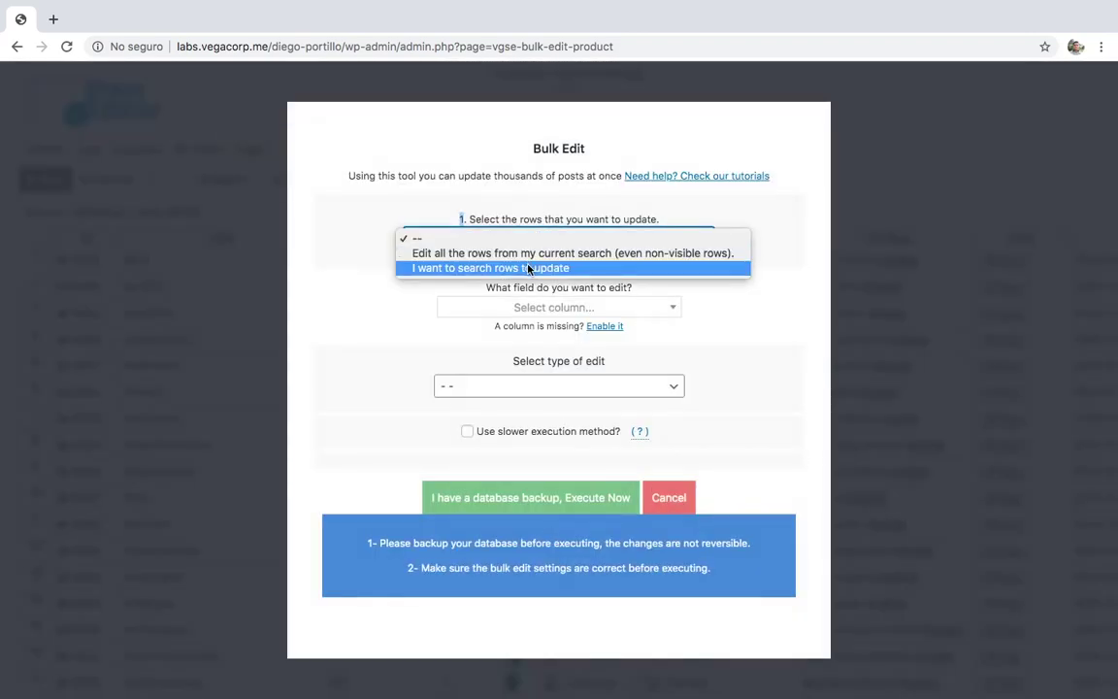
{"action": "left_click", "coordinate": [540, 271]}
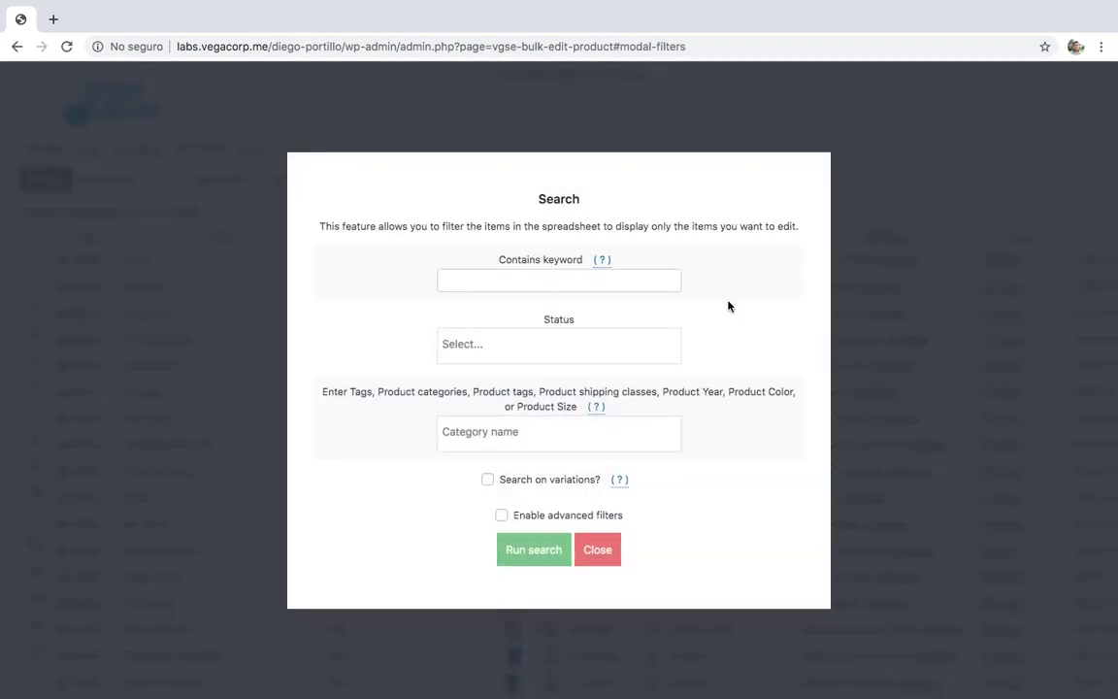
{"action": "left_click", "coordinate": [607, 279]}
{"action": "type", "text": "product"}
{"action": "left_click", "coordinate": [533, 550]}
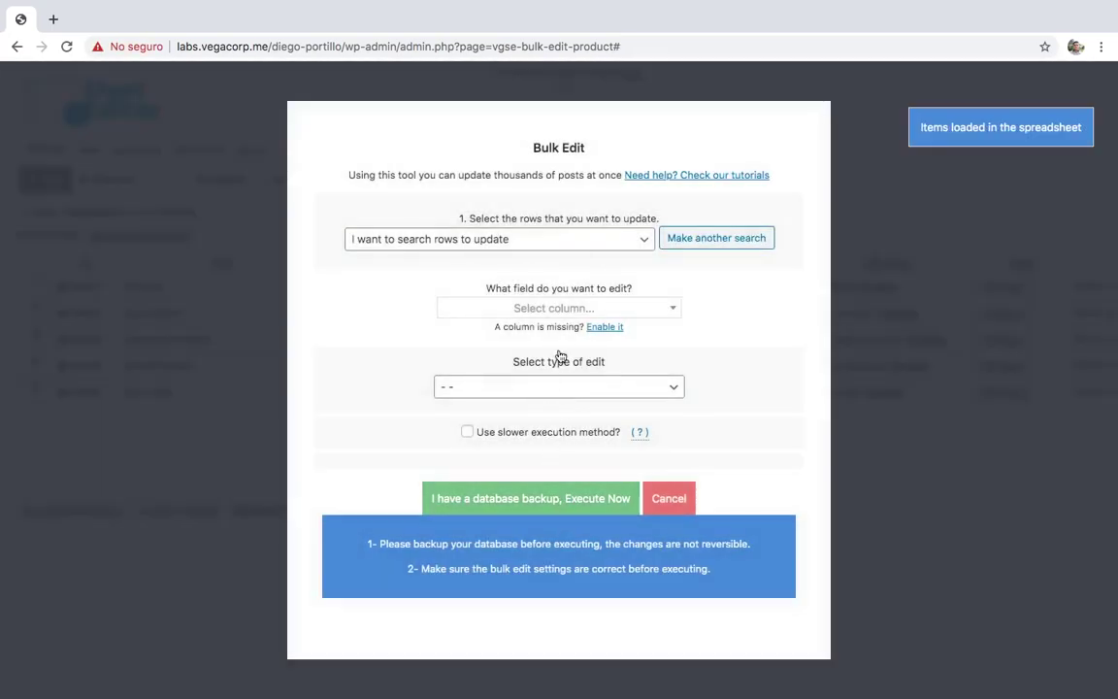
Step: Decrease the Download limit by 10 on the matching products and execute
{"action": "left_click", "coordinate": [555, 309]}
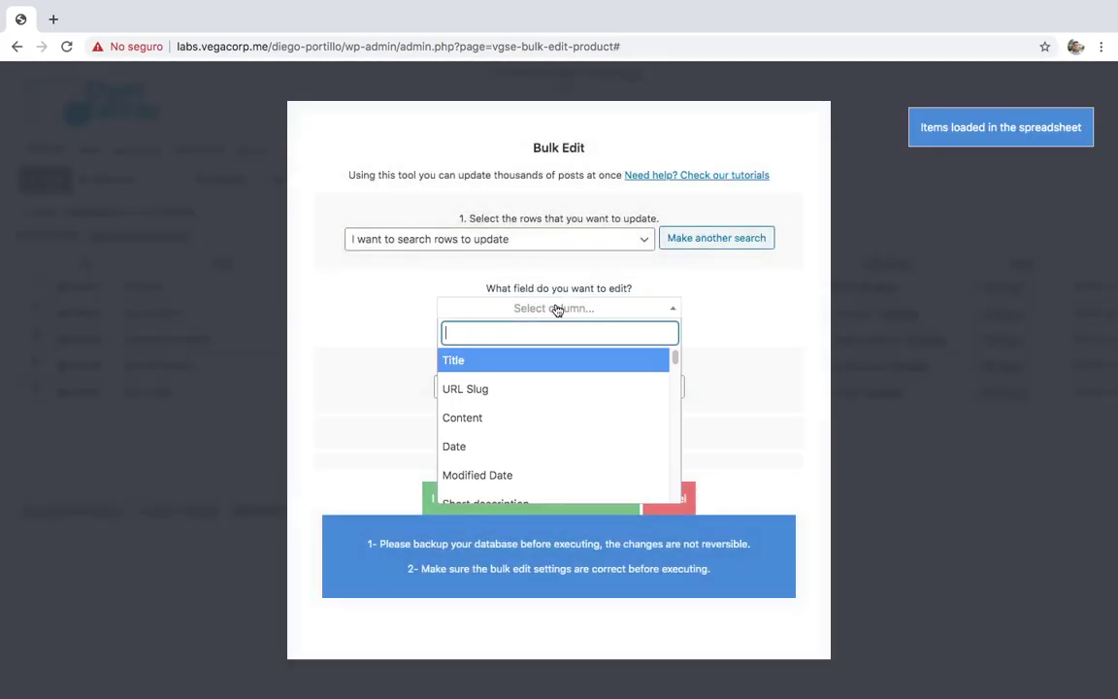
{"action": "type", "text": "down"}
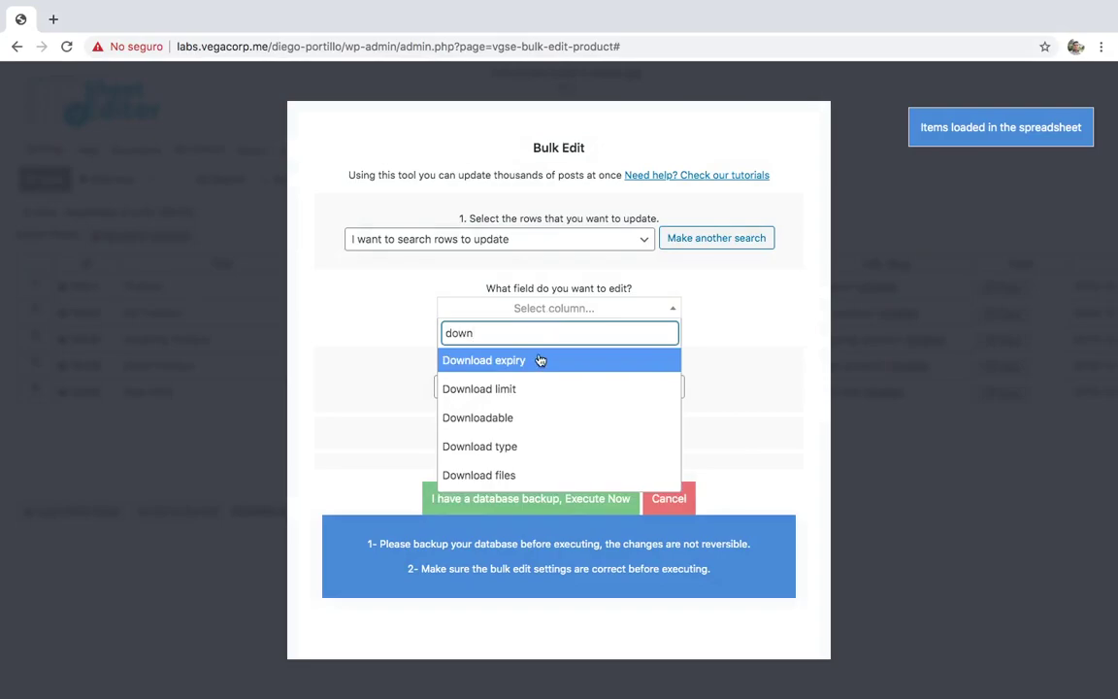
{"action": "left_click", "coordinate": [501, 388]}
{"action": "left_click", "coordinate": [497, 388]}
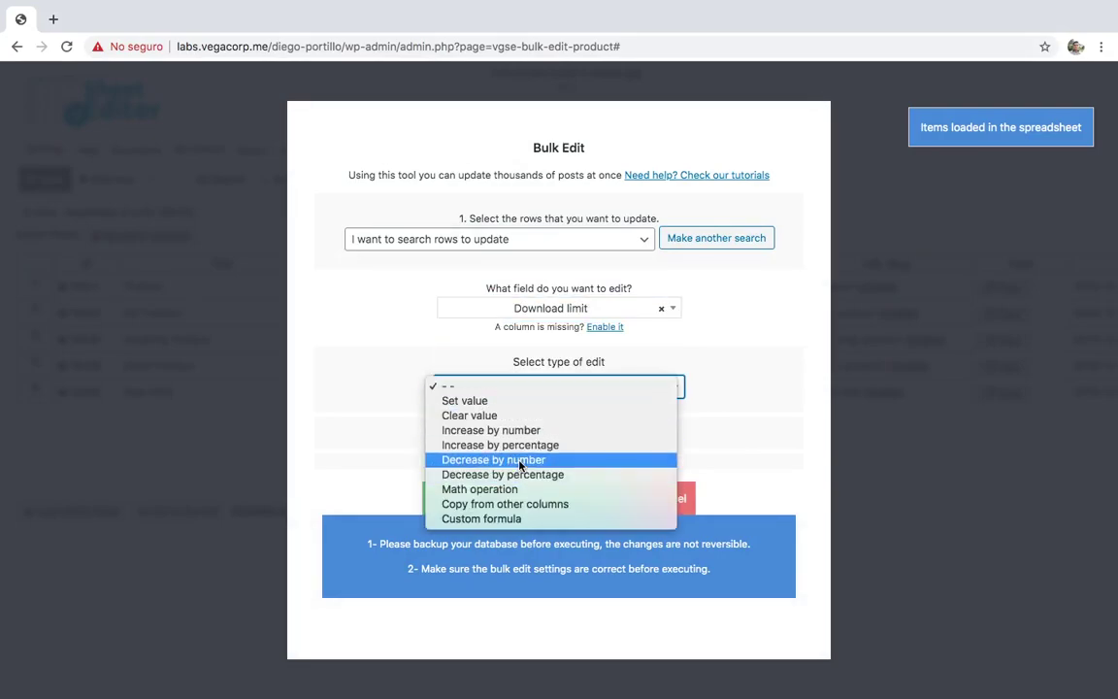
{"action": "left_click", "coordinate": [495, 460]}
{"action": "left_click", "coordinate": [532, 436]}
{"action": "type", "text": "10"}
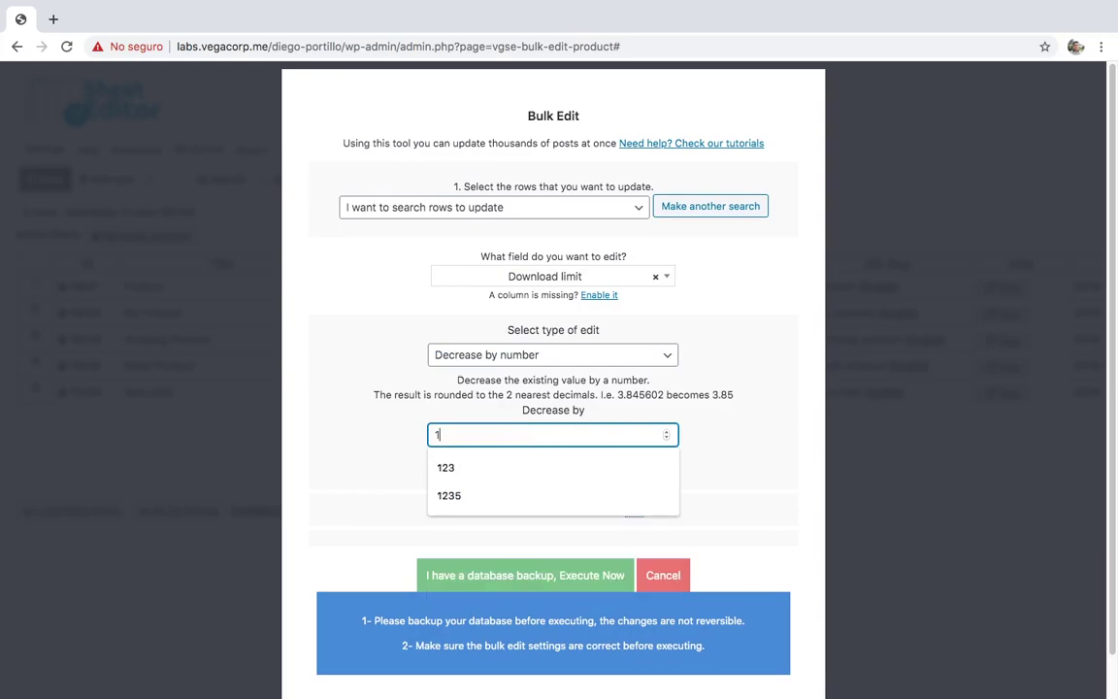
{"action": "left_click", "coordinate": [551, 575]}
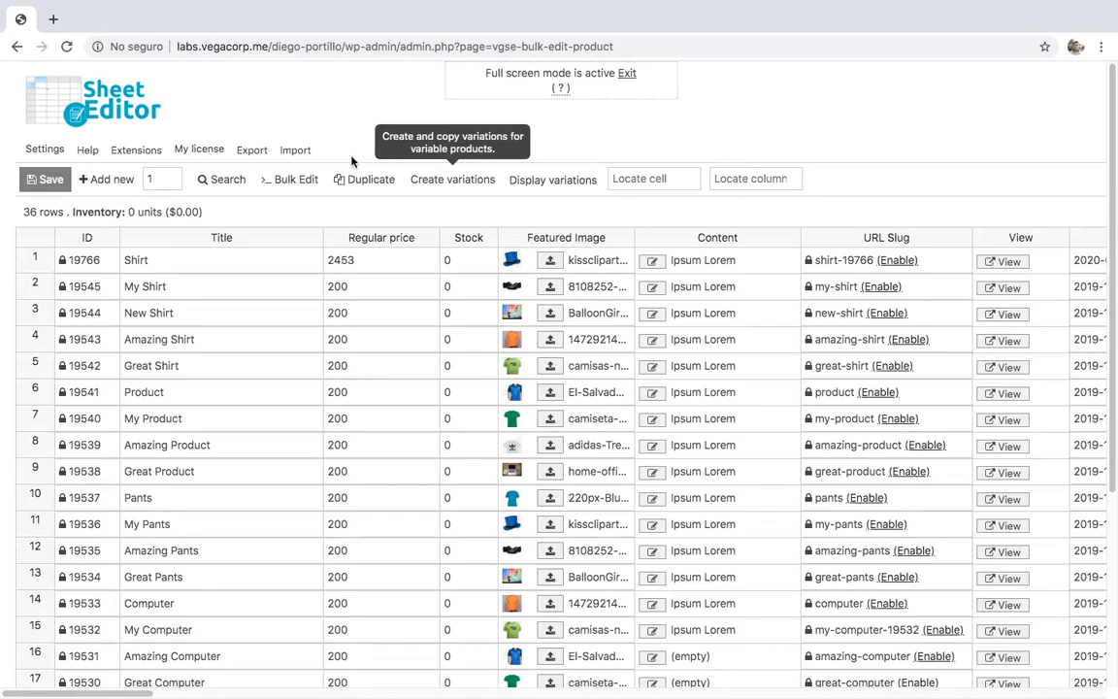
Step: Start a new bulk edit filtered to the Books product category
{"action": "left_click", "coordinate": [286, 182]}
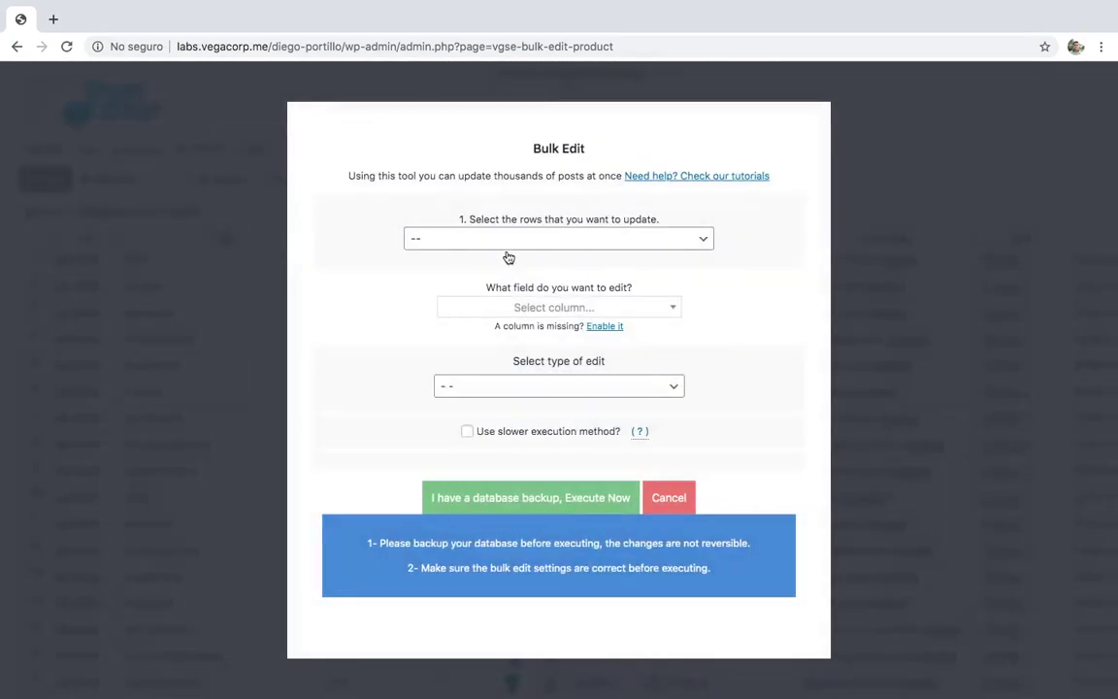
{"action": "left_click", "coordinate": [539, 240]}
{"action": "left_click", "coordinate": [530, 268]}
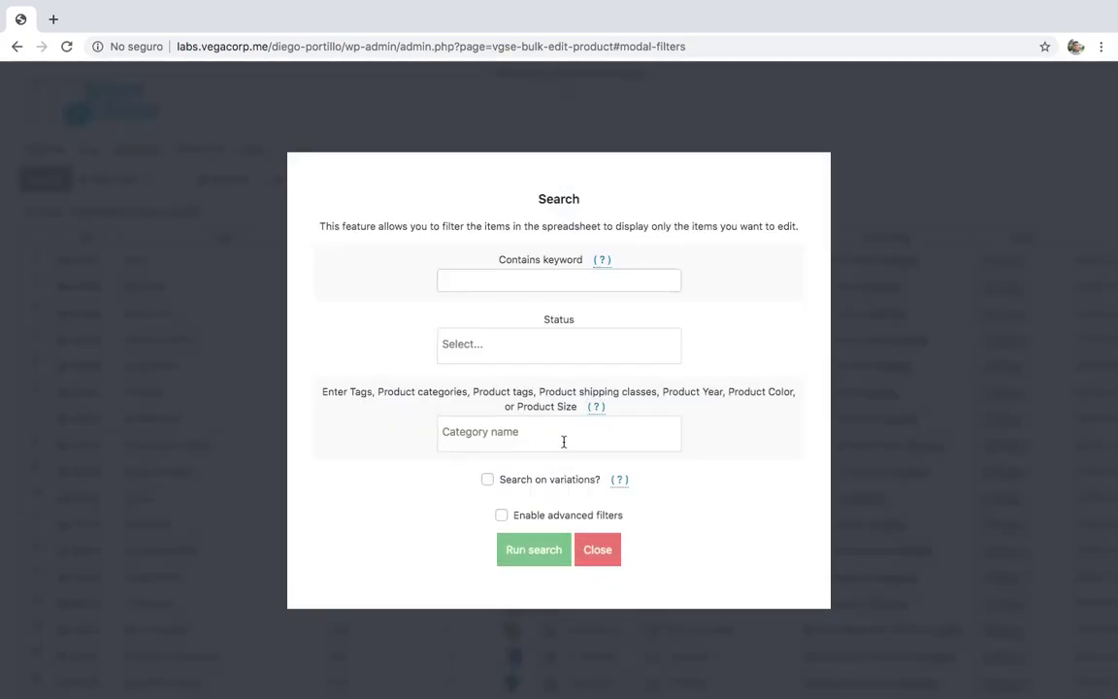
{"action": "left_click", "coordinate": [563, 439]}
{"action": "type", "text": "book"}
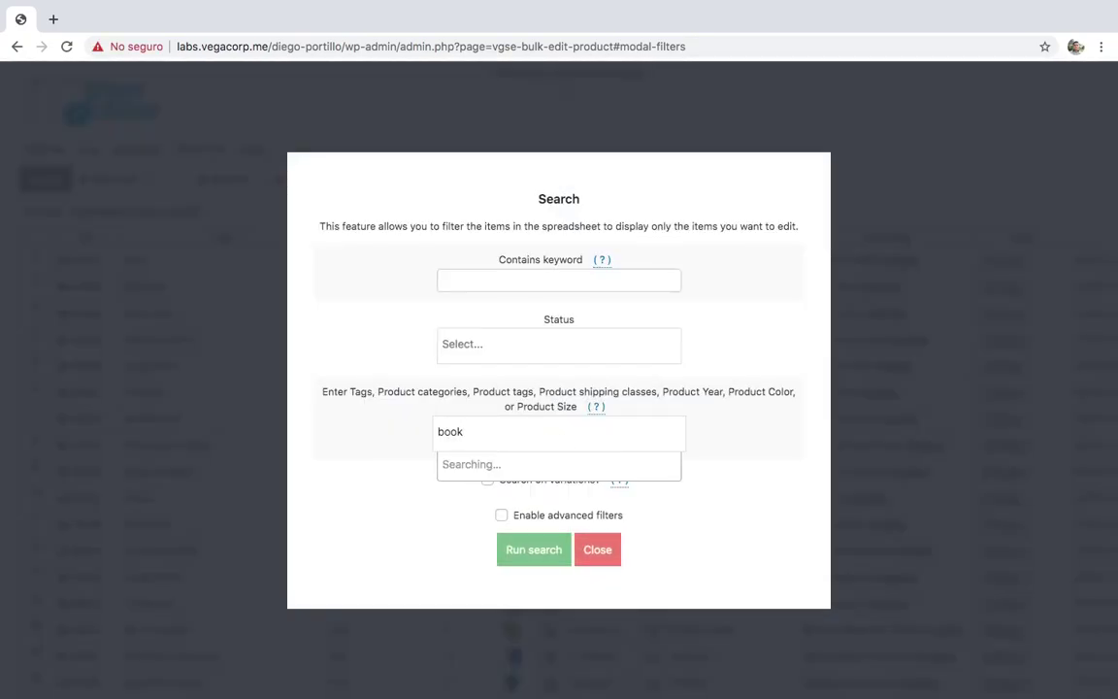
{"action": "left_click", "coordinate": [522, 549]}
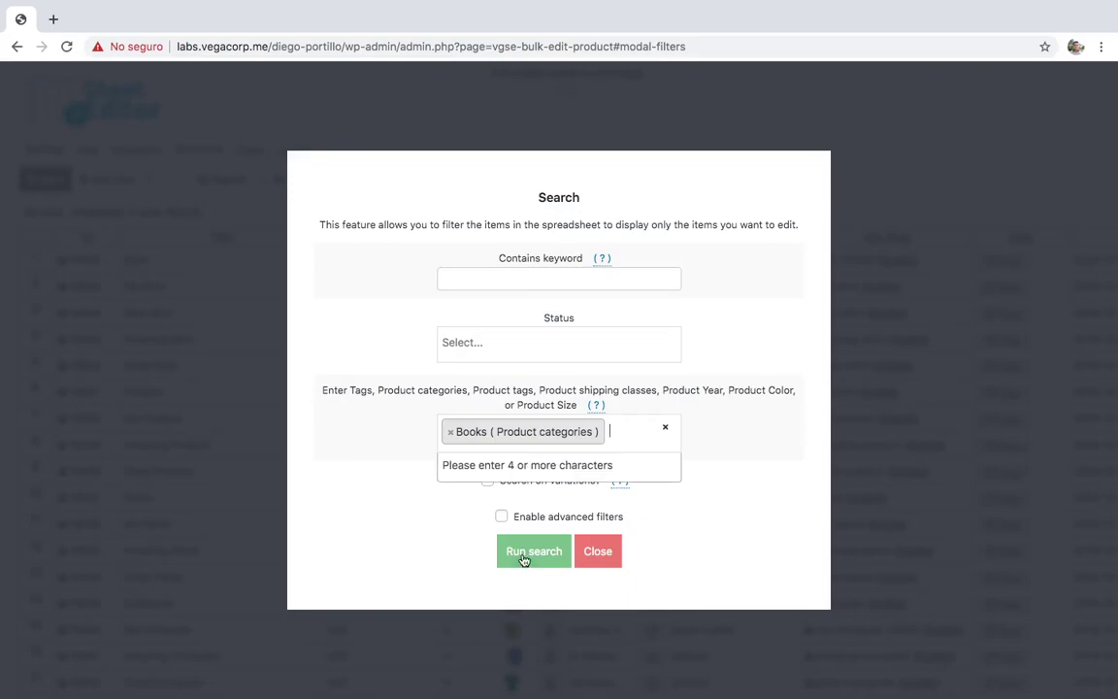
{"action": "left_click", "coordinate": [522, 554]}
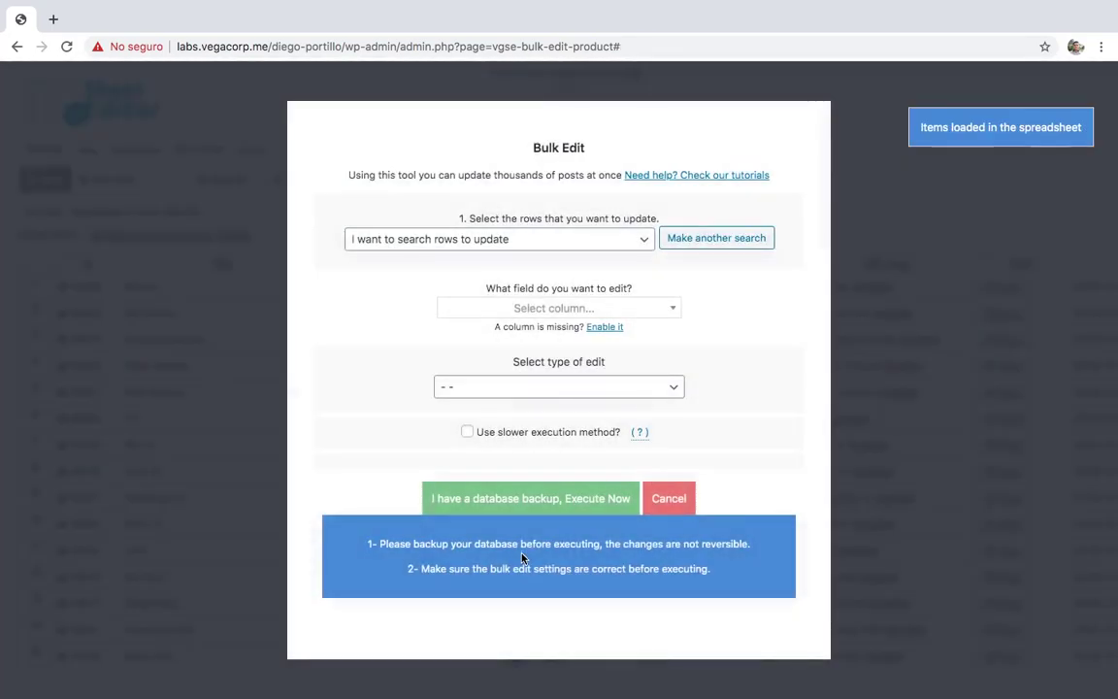
Step: Set the bulk edit to decrease Download limit by 15, without running it
{"action": "left_click", "coordinate": [532, 308]}
{"action": "type", "text": "download"}
{"action": "left_click", "coordinate": [541, 387]}
{"action": "left_click", "coordinate": [541, 385]}
{"action": "left_click", "coordinate": [529, 460]}
{"action": "left_click", "coordinate": [536, 434]}
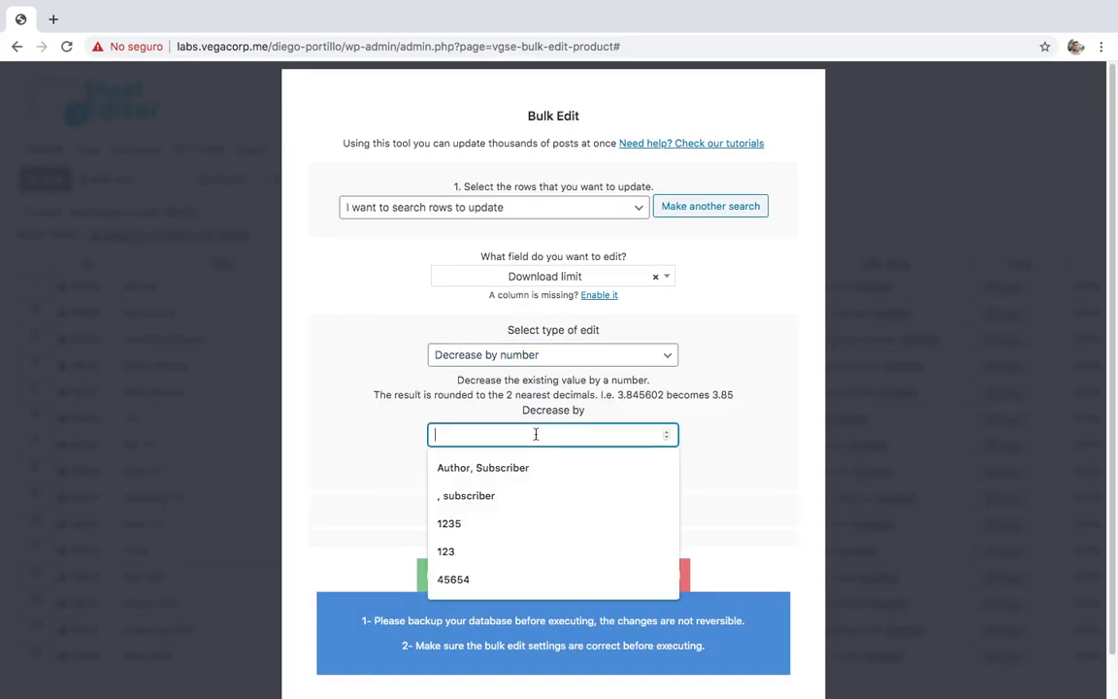
{"action": "type", "text": "15"}
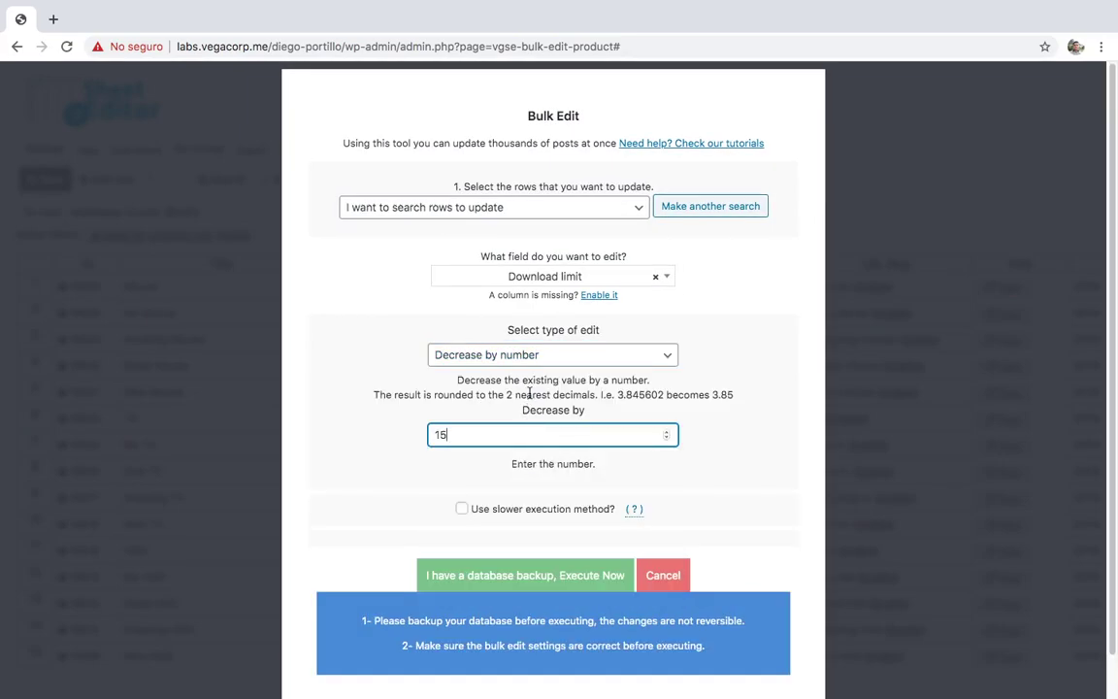